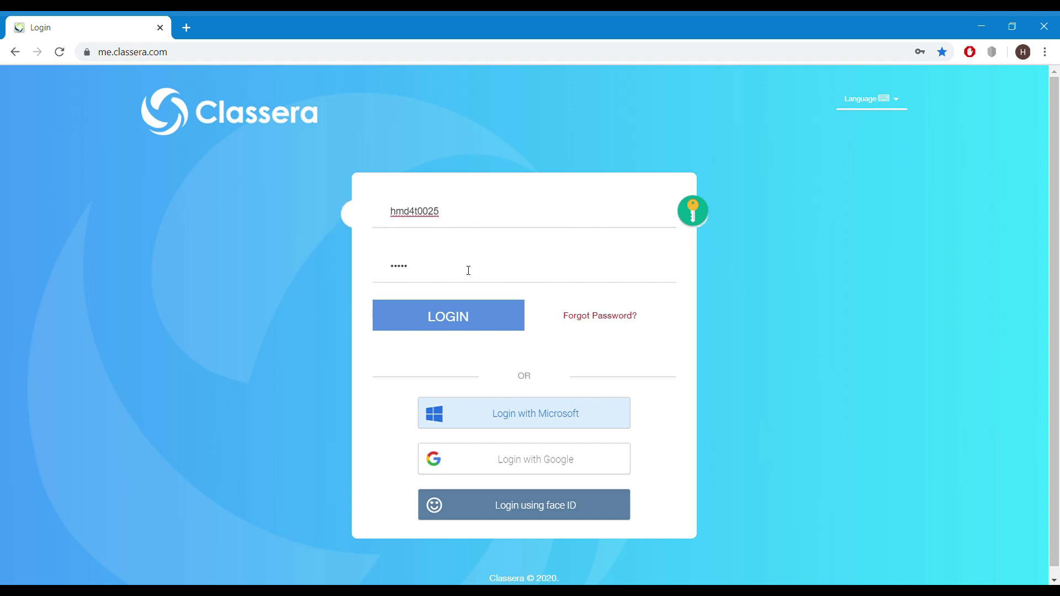
Log in to Classera with the teacher account's username and password.
left_click(501, 318)
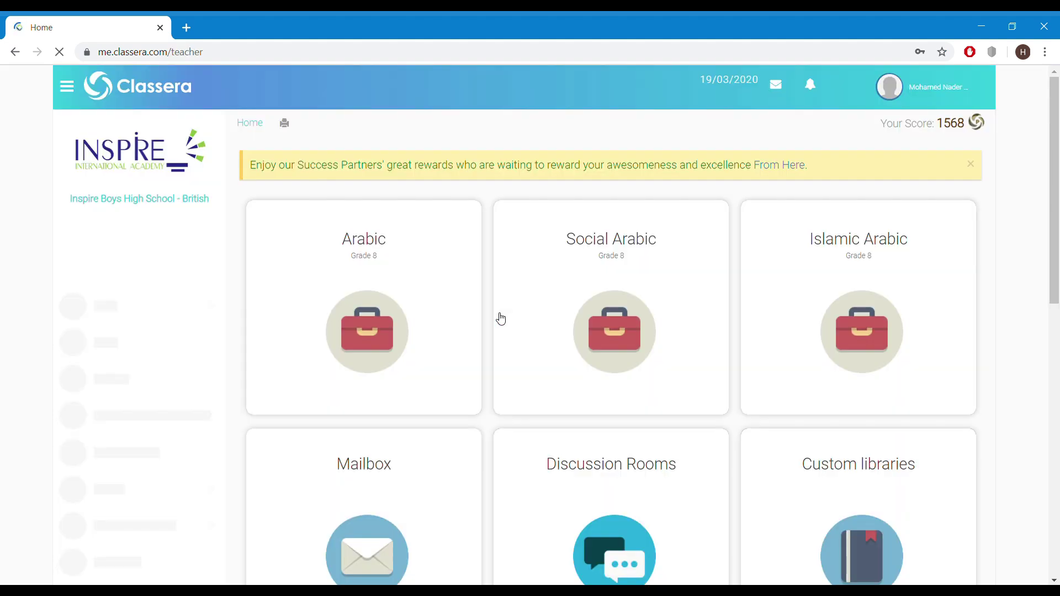
Open the Virtual Classrooms page from the lower part of the left sidebar.
mouse_move(466, 303)
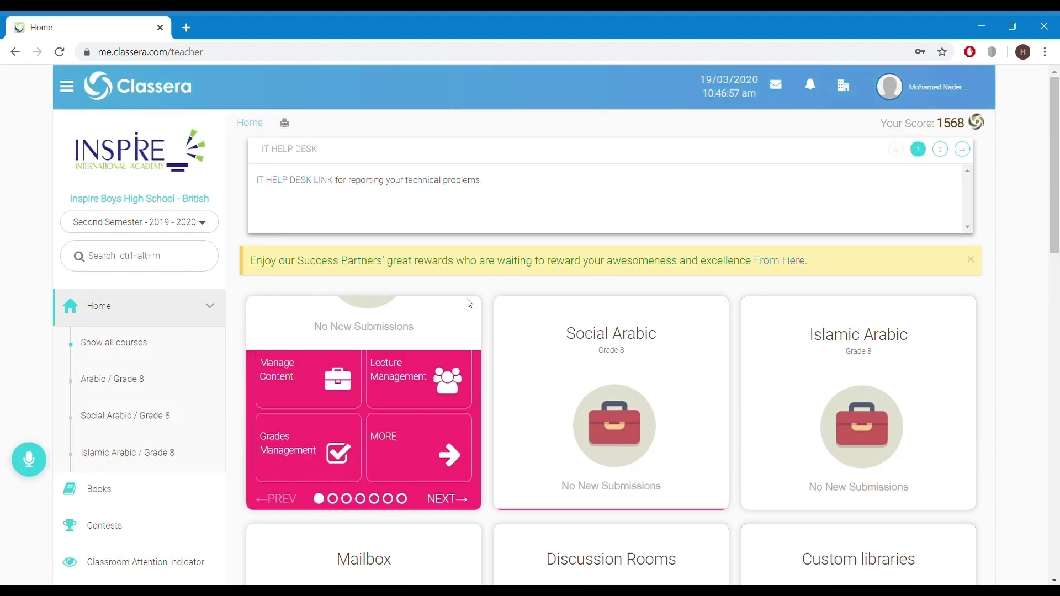
scroll(256, 276, "down", 8)
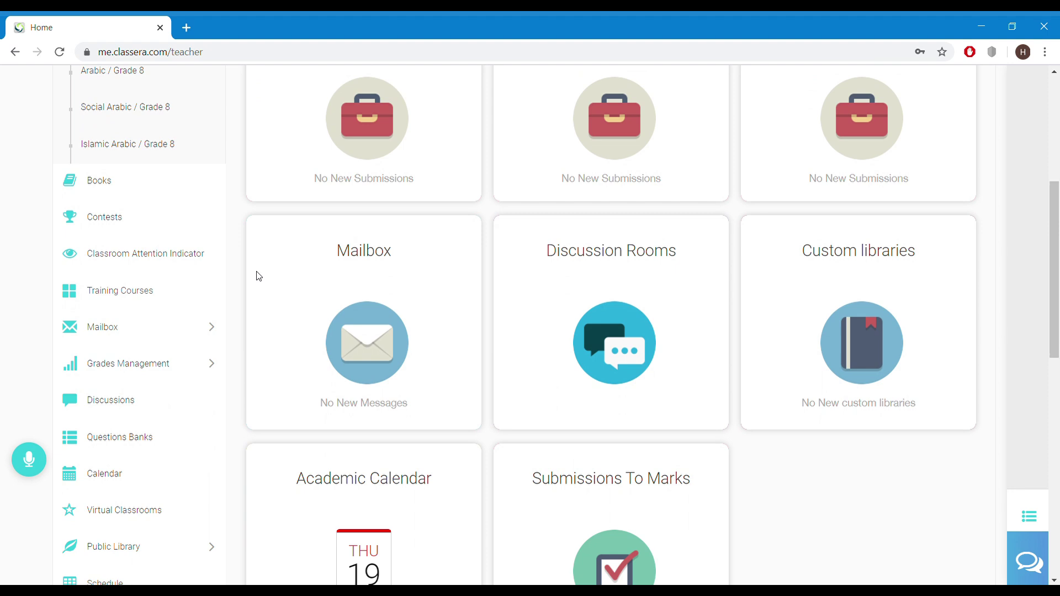
scroll(256, 271, "down", 1)
scroll(241, 398, "down", 1)
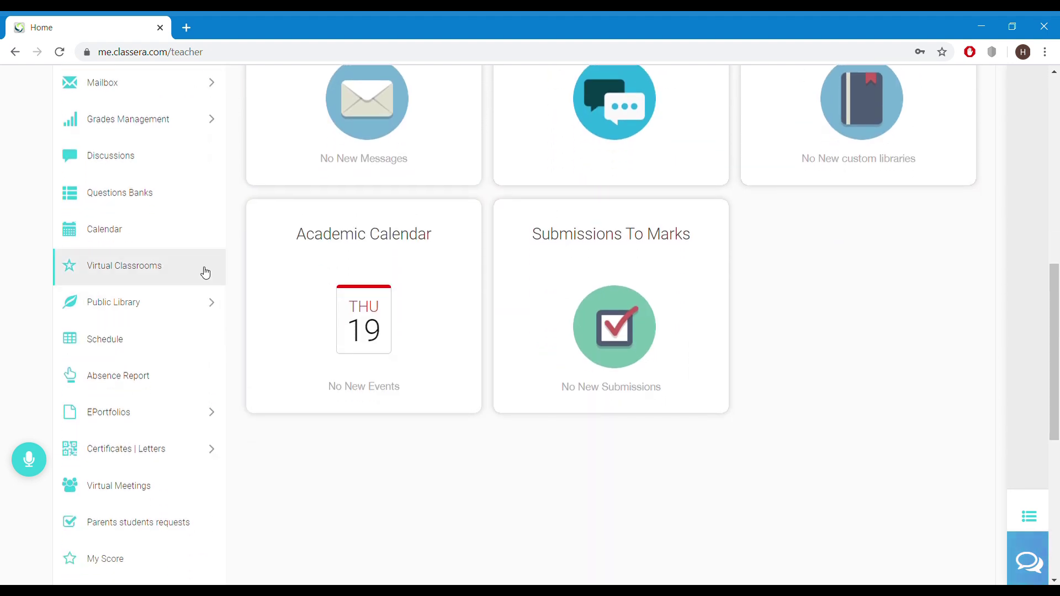
left_click(206, 272)
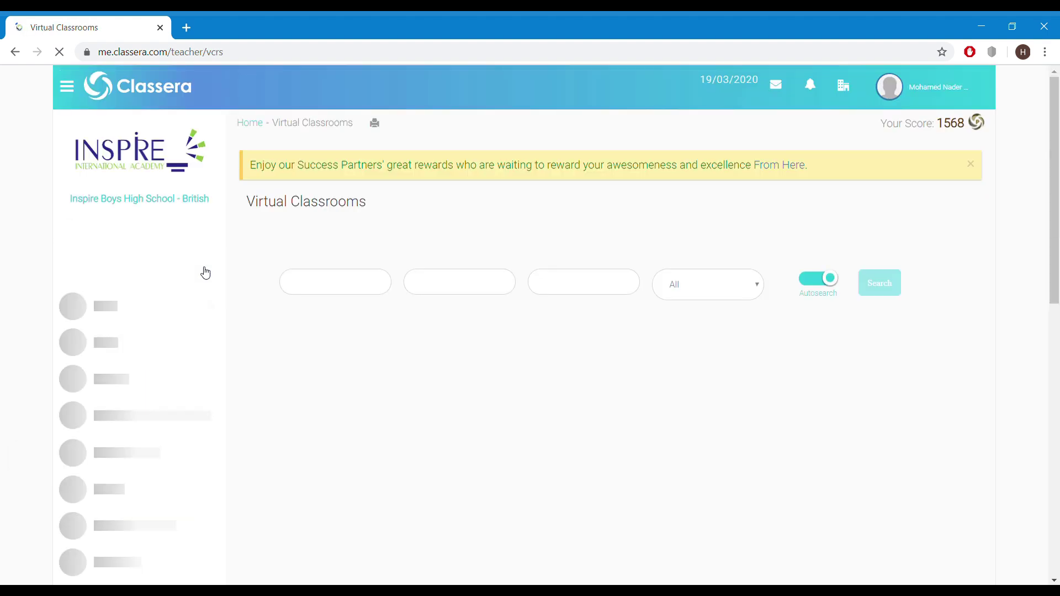
scroll(400, 307, "down", 4)
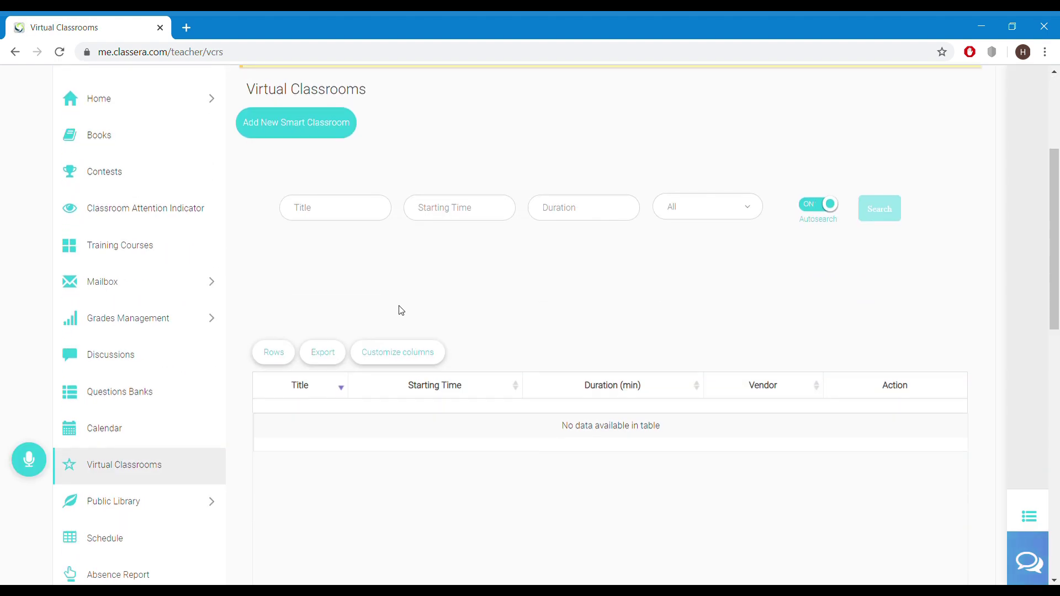
Start a new smart classroom with Microsoft Teams as its vendor and continue.
left_click(324, 137)
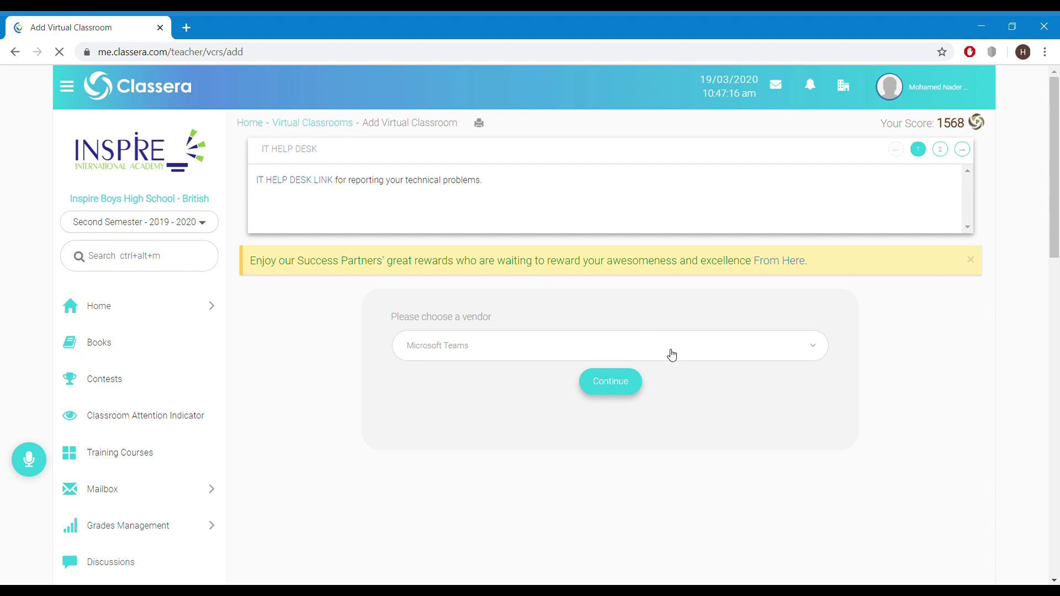
left_click(672, 355)
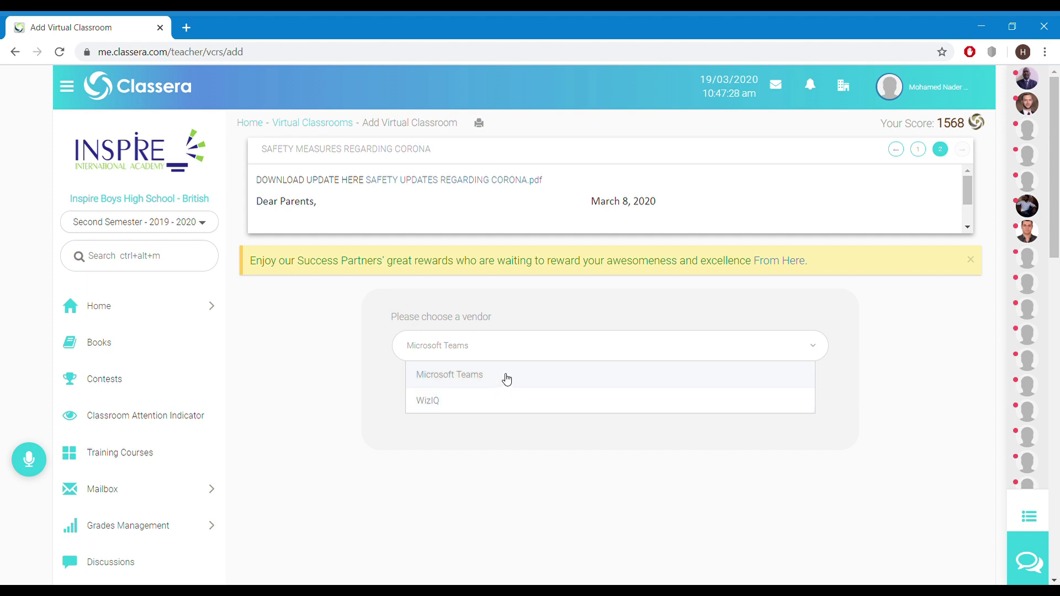
left_click(506, 380)
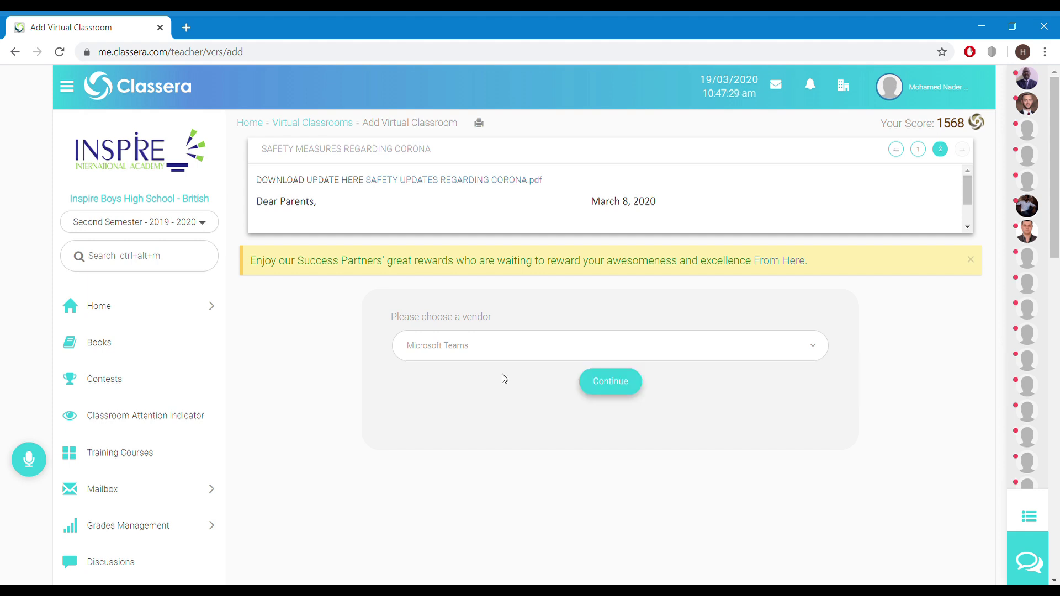
left_click(613, 389)
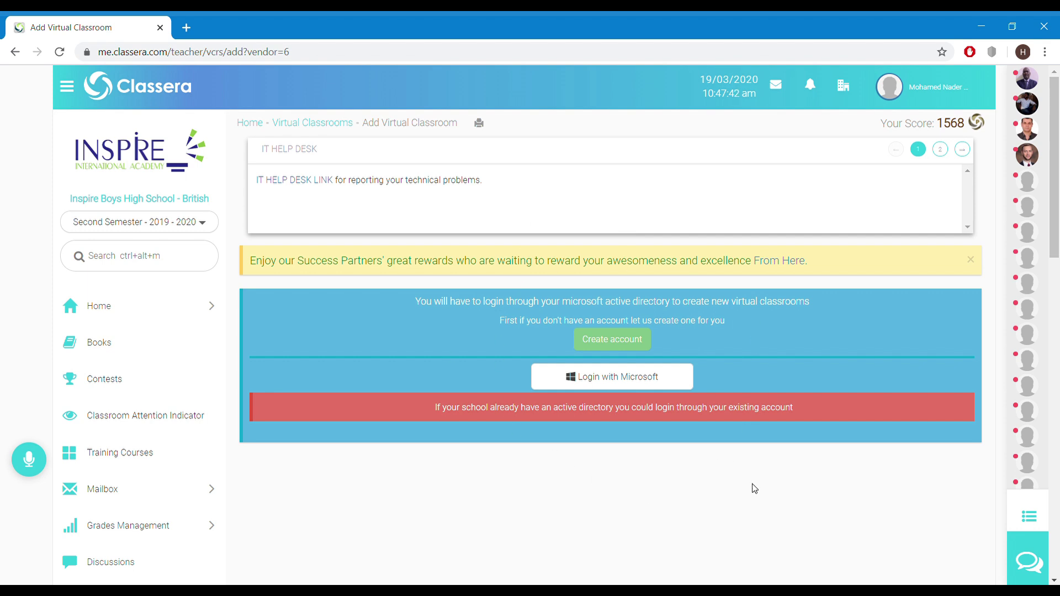
Create the teacher's Microsoft account and copy its generated login and password externally.
left_click(628, 347)
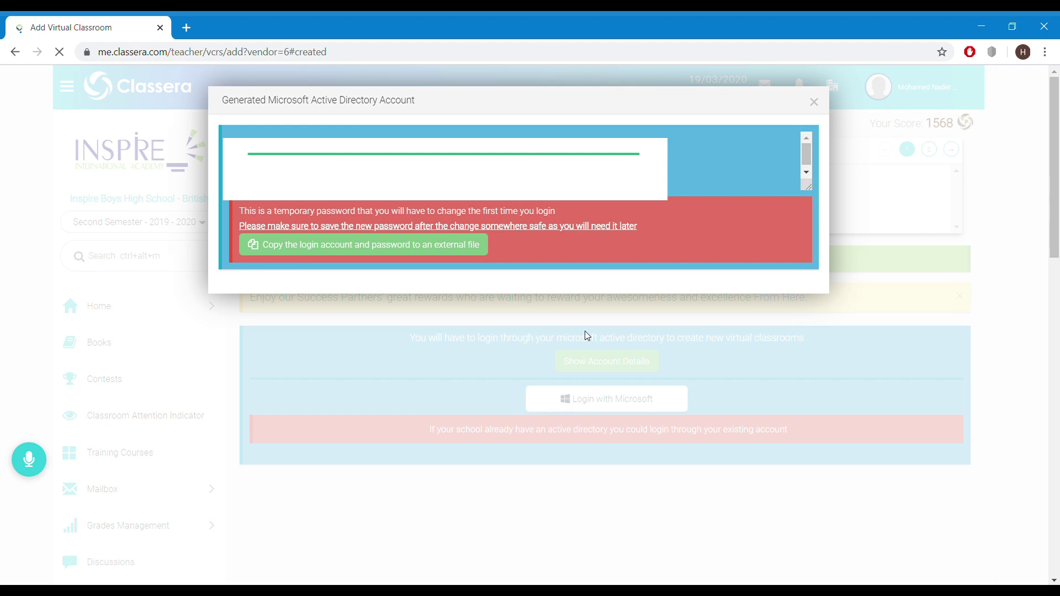
left_click(379, 252)
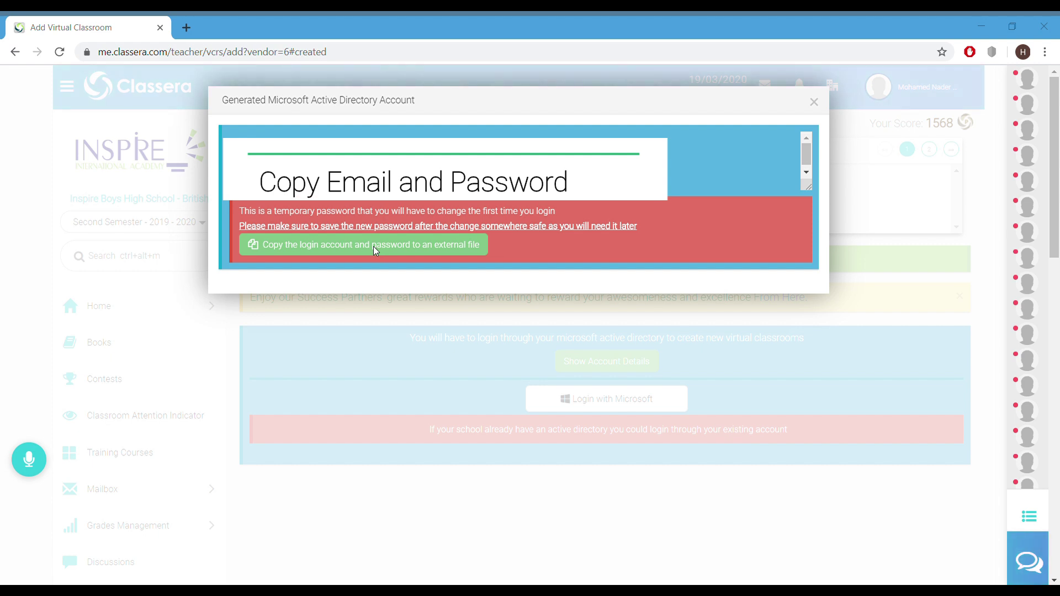
left_click(380, 252)
left_click(815, 104)
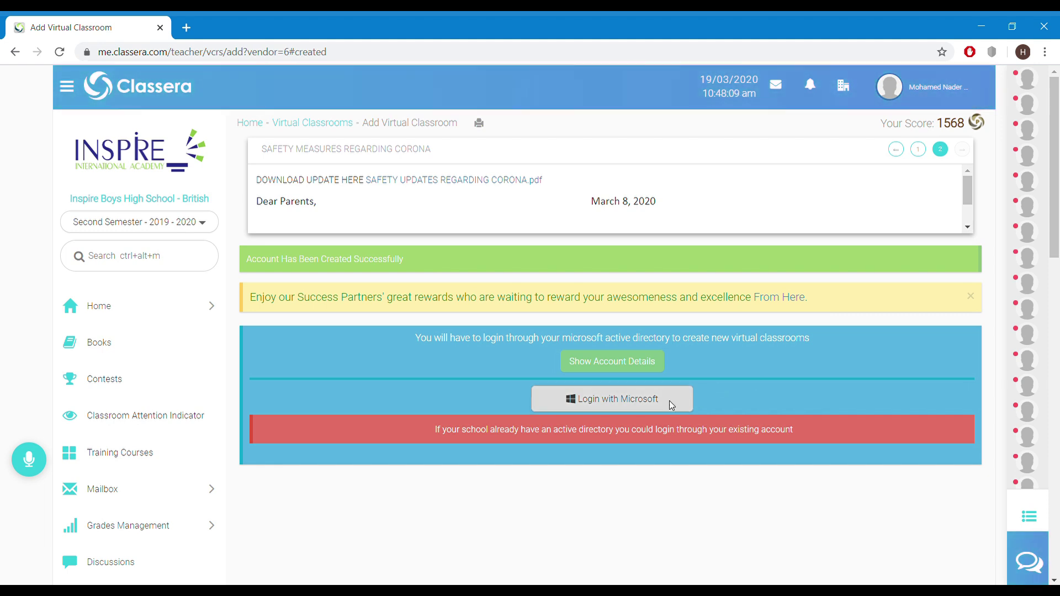
Log in with Microsoft by pasting the generated account e-mail and temporary password.
left_click(674, 406)
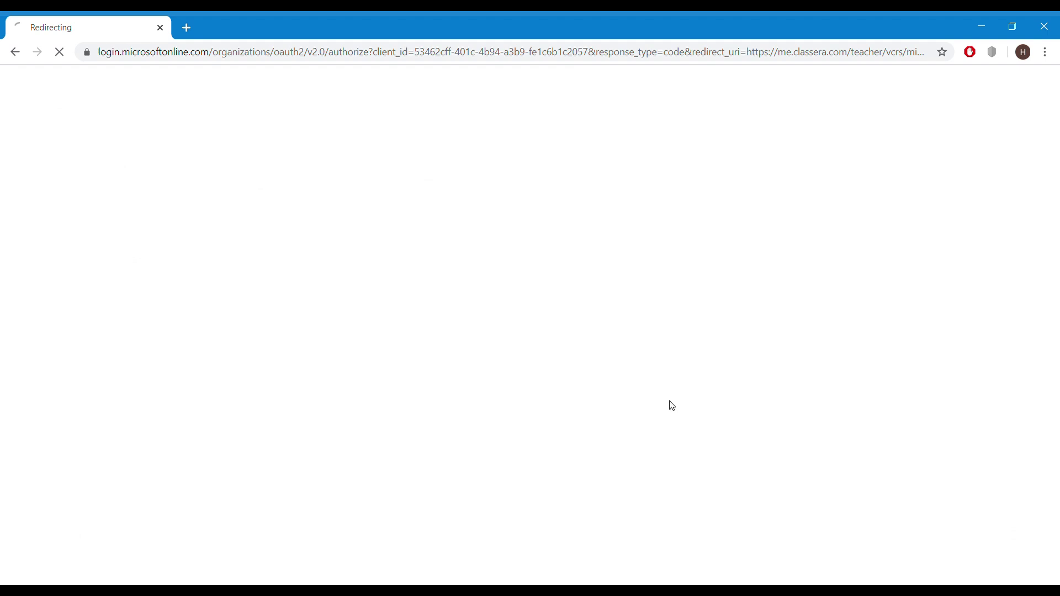
key("alt")
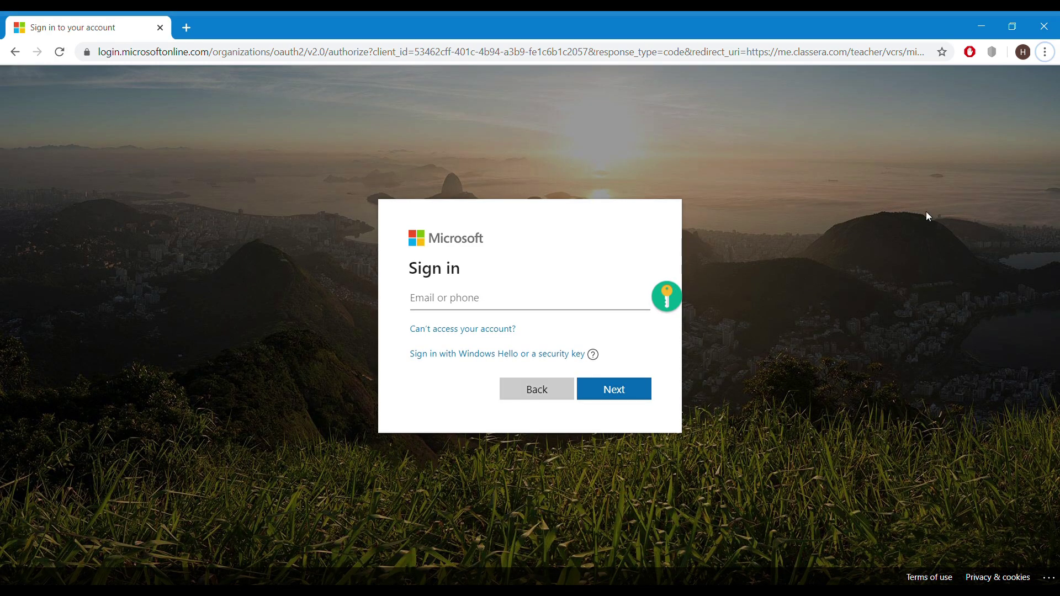
left_click(552, 298)
key("ctrl+v")
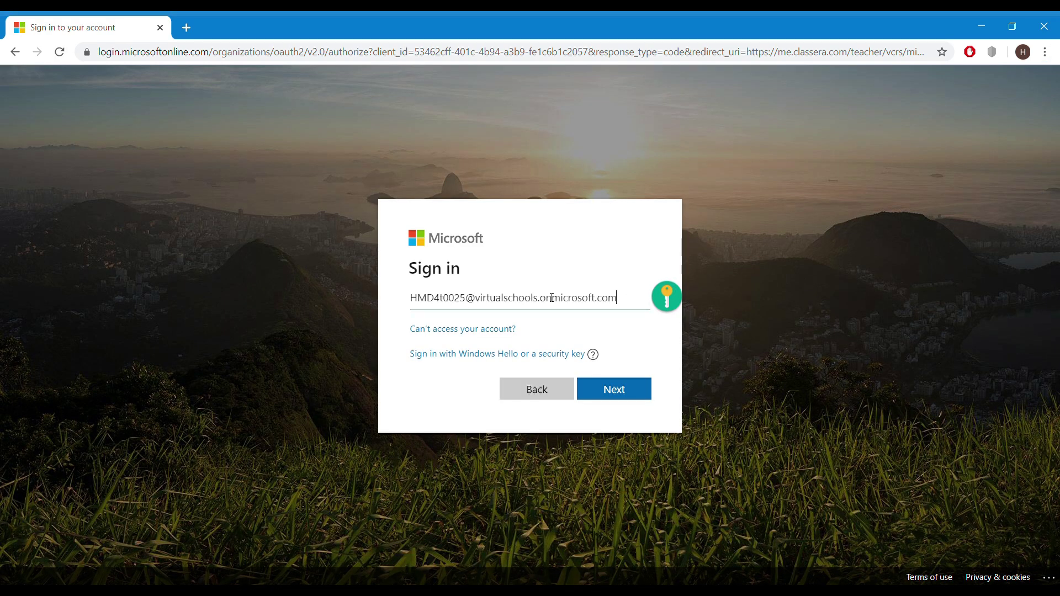
left_click(639, 390)
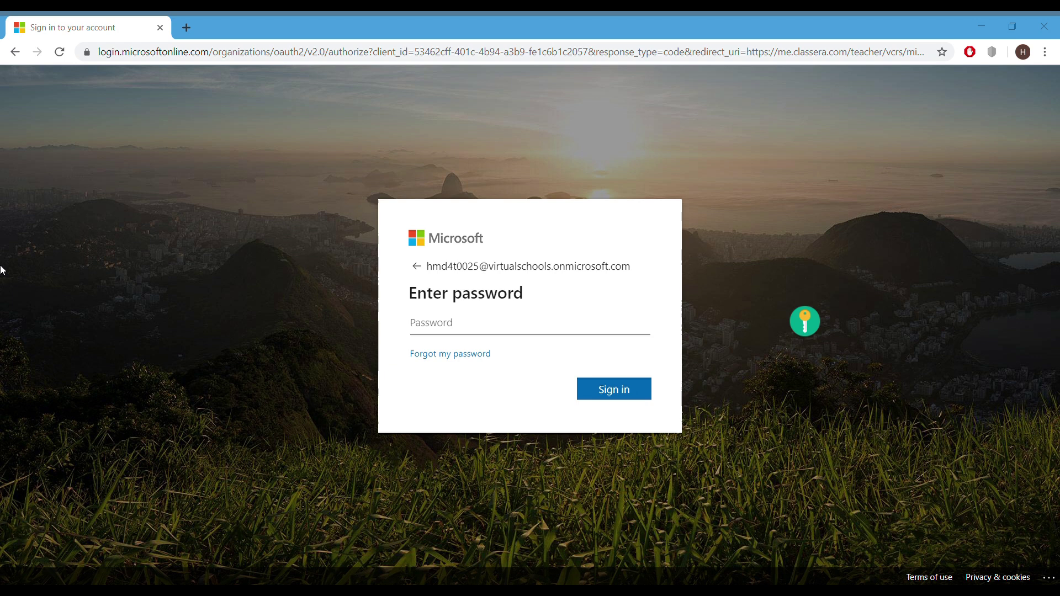
left_click(398, 325)
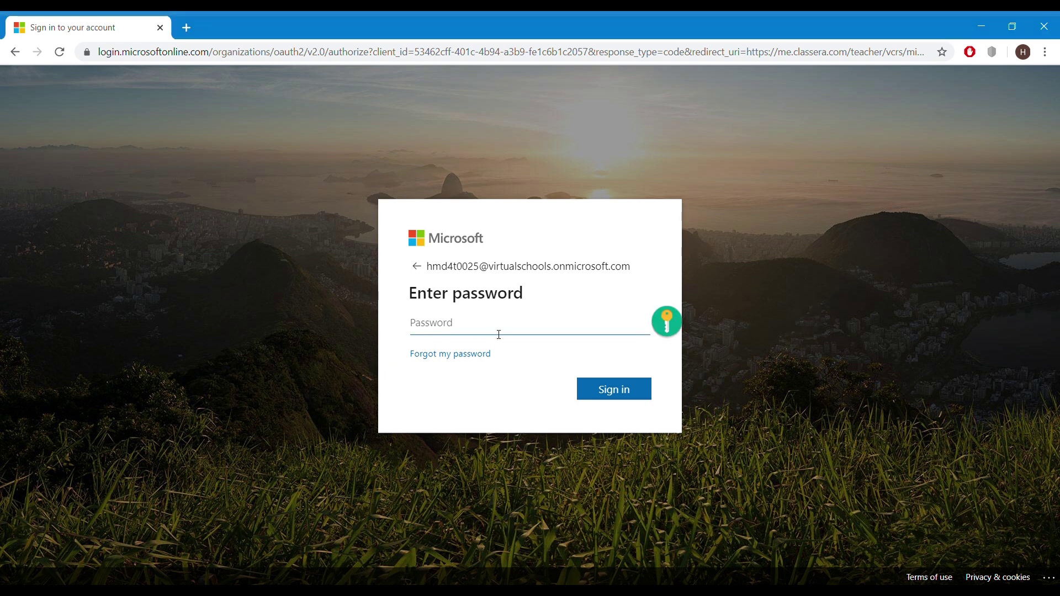
key("ctrl+v")
Sign in with the temporary password and fill in current, new and confirmed passwords.
left_click(646, 393)
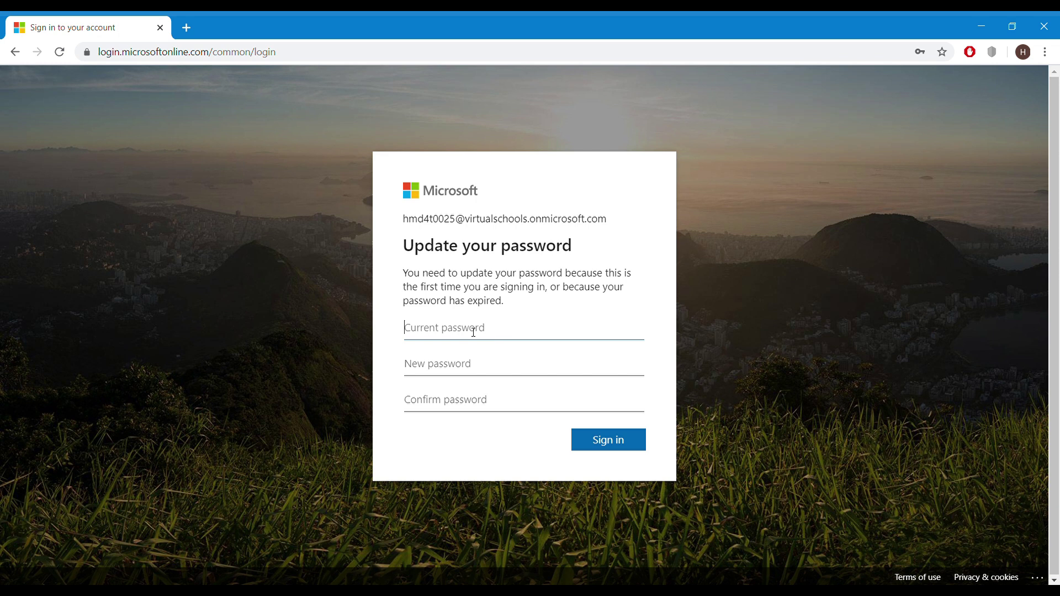
key("ctrl+v")
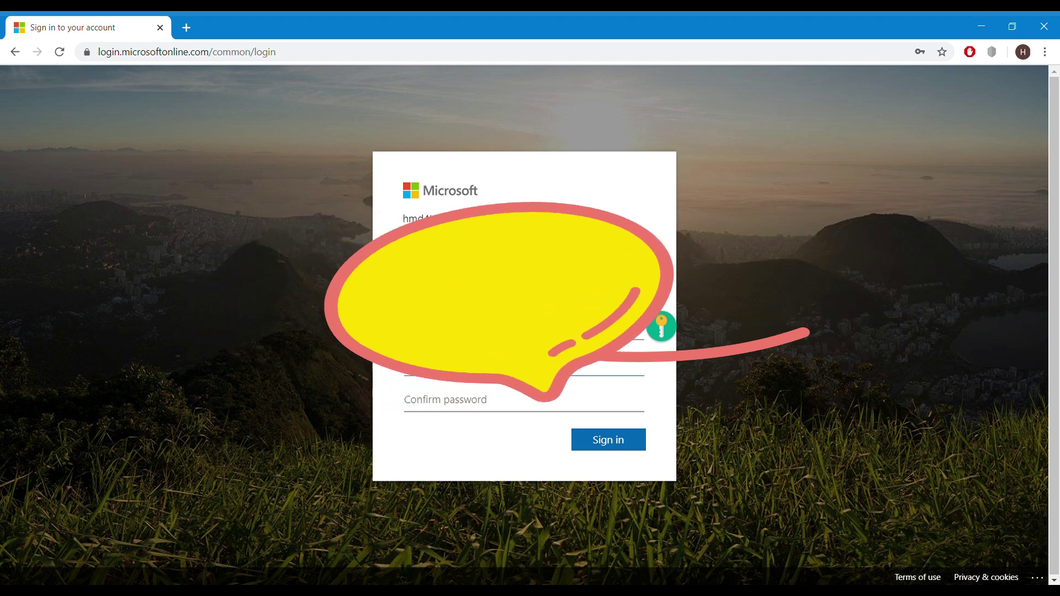
type("•••")
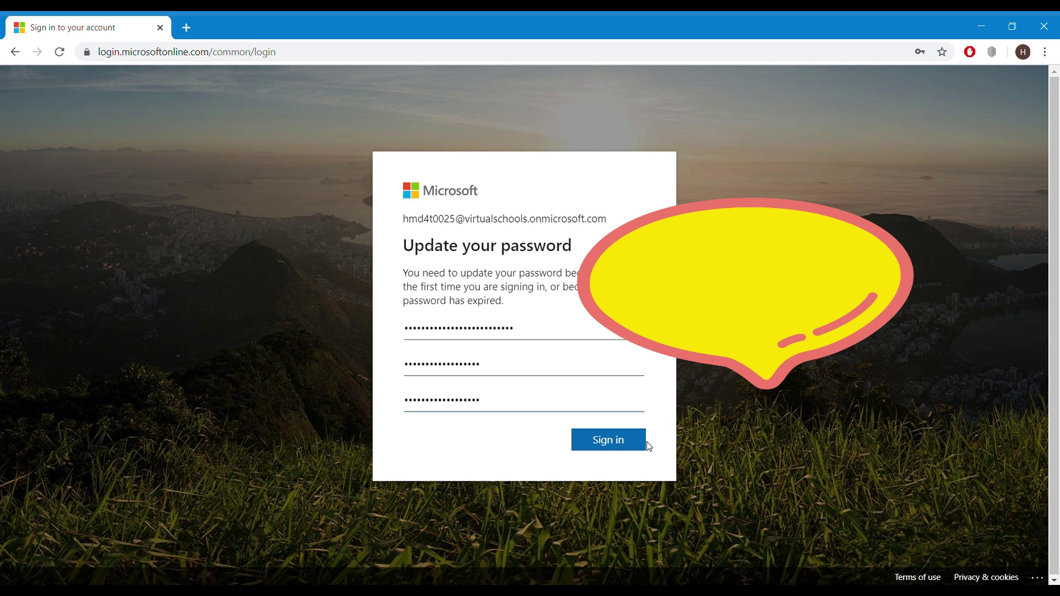
Finish the password update, then give the new classroom the title 'xylem'.
left_click(638, 439)
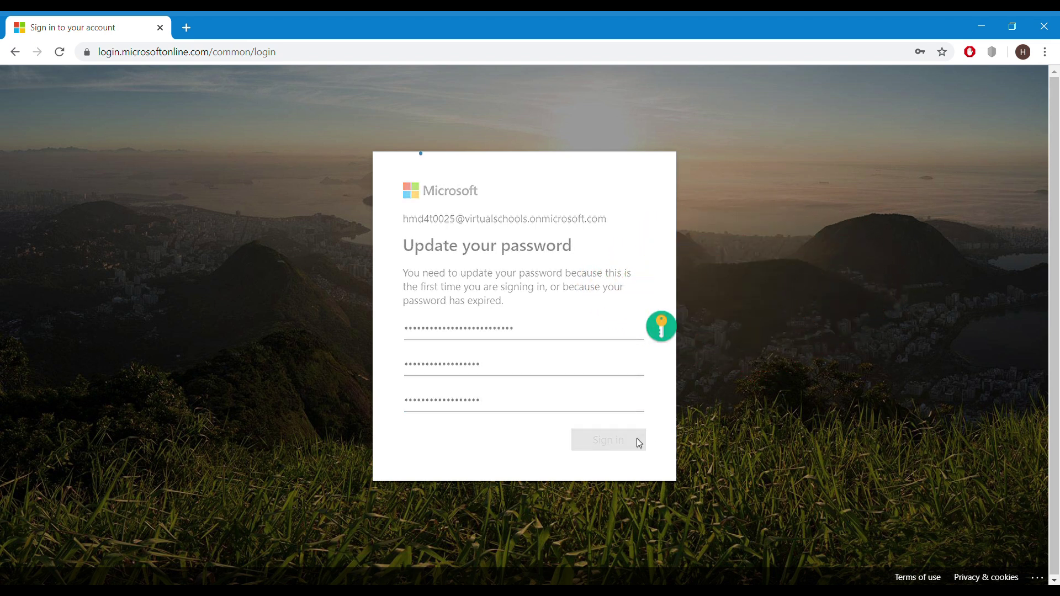
scroll(619, 412, "down", 3)
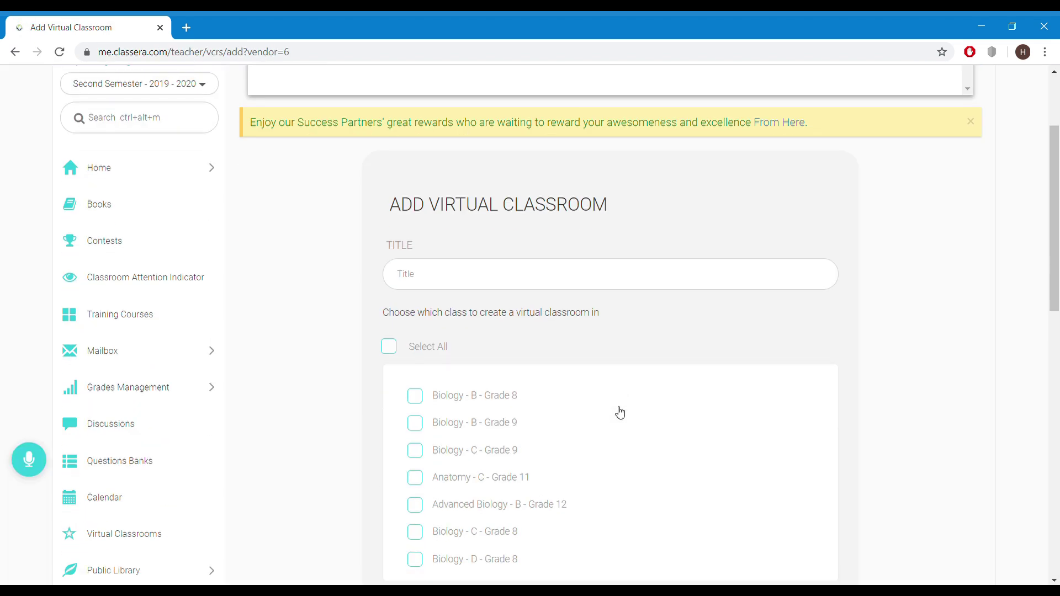
left_click(450, 285)
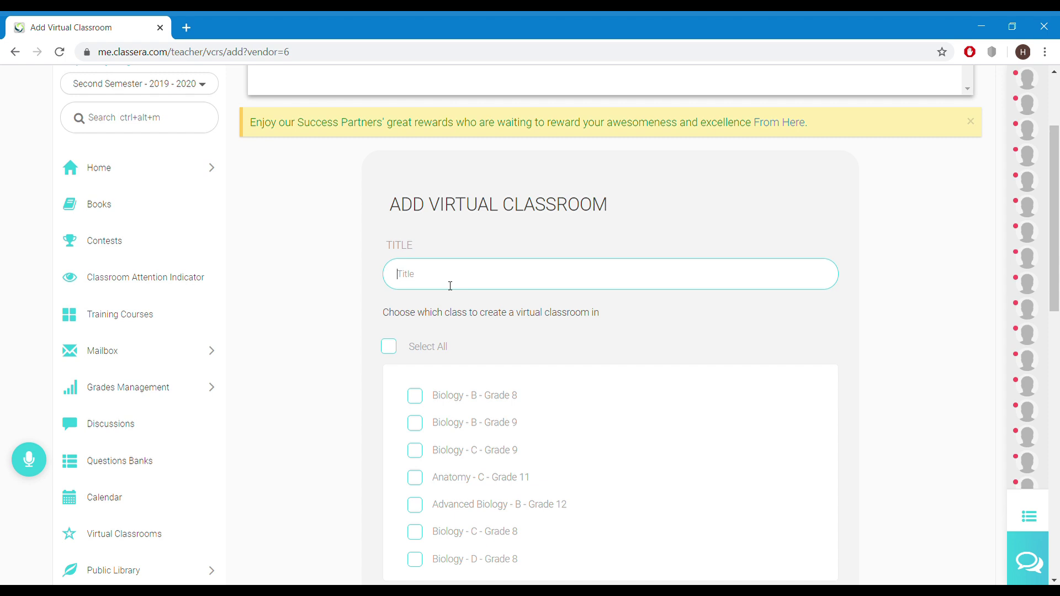
type("xylem")
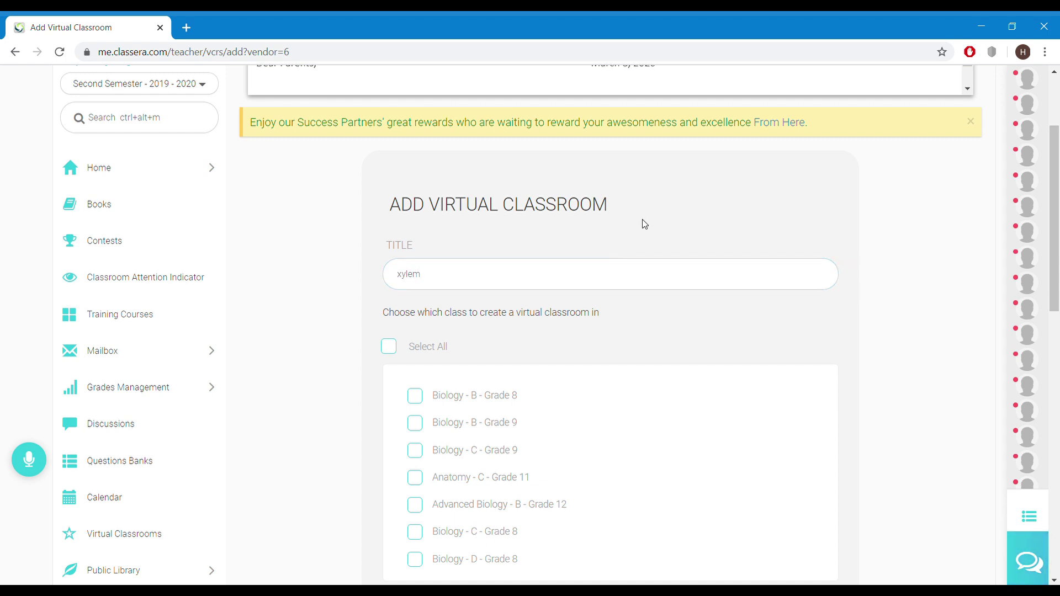
Assign the xylem classroom to the Biology - B - Grade 9 class.
scroll(662, 255, "down", 1)
scroll(662, 273, "down", 1)
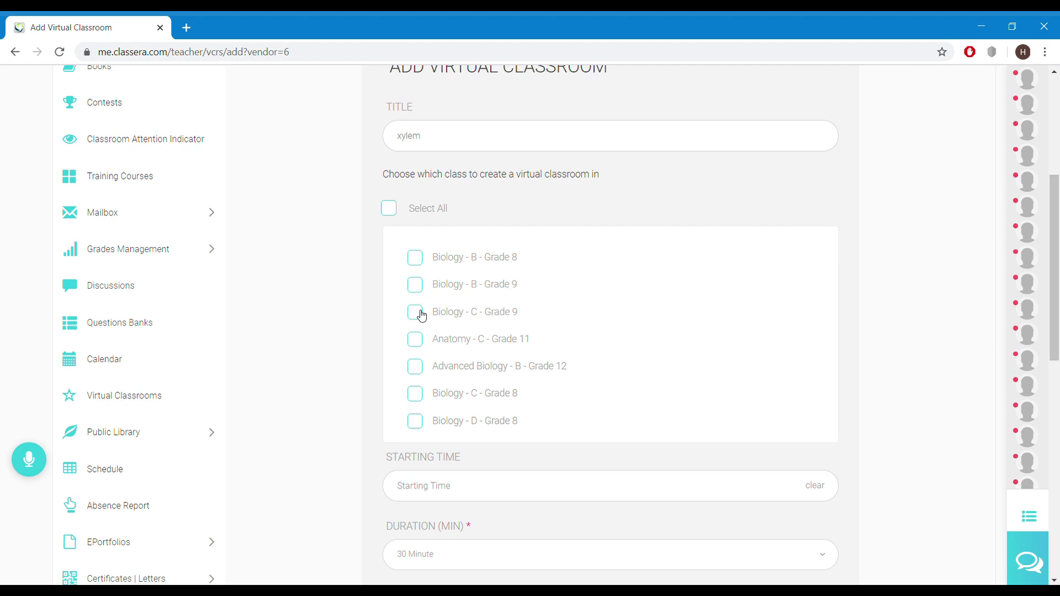
left_click(416, 284)
scroll(672, 376, "up", 1)
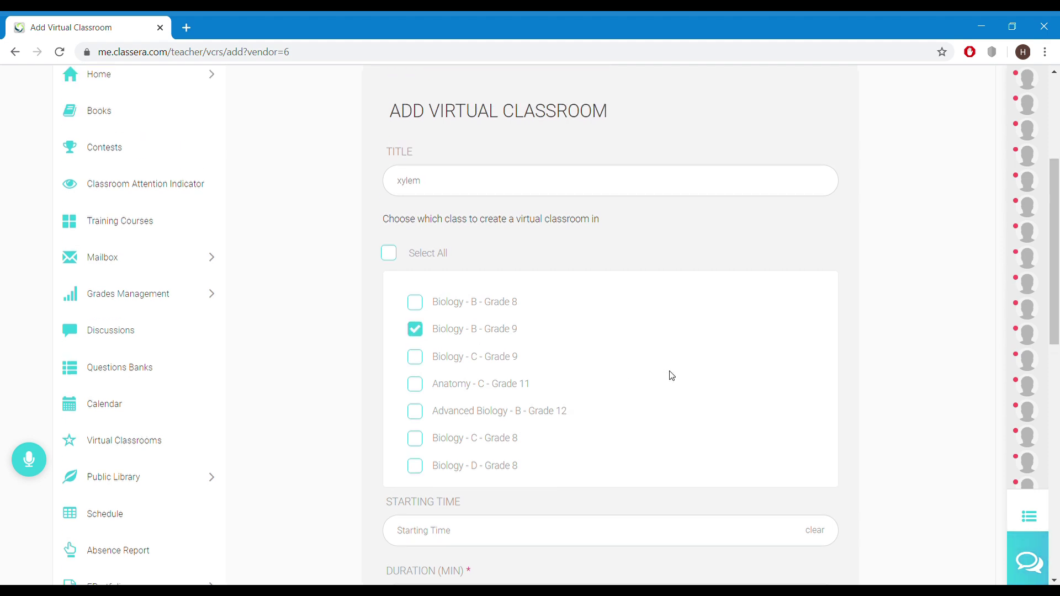
scroll(671, 375, "down", 5)
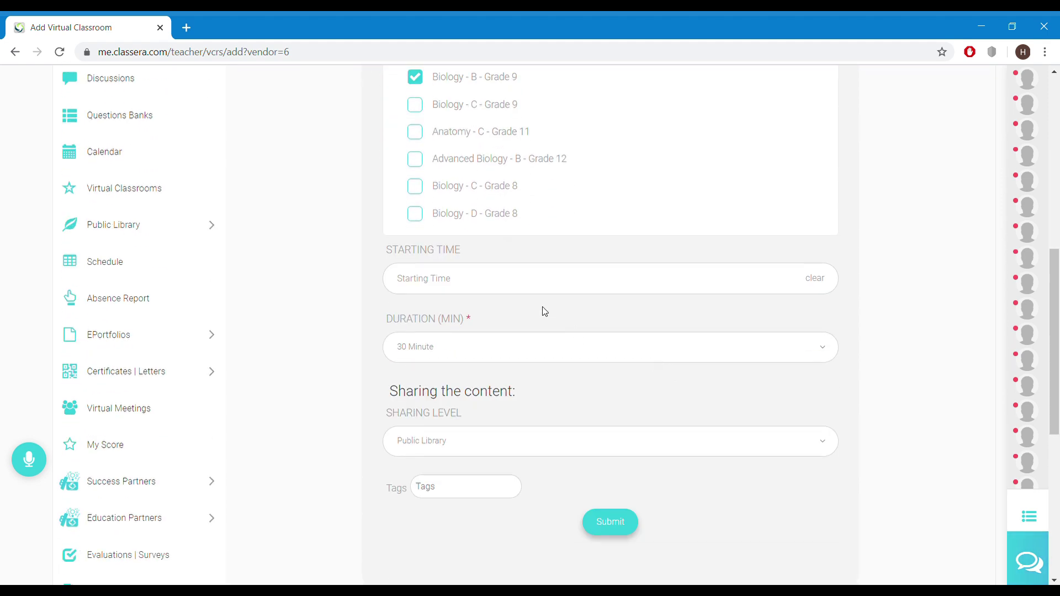
Set xylem to start 18 March 2020 at 5:00 PM with a 30-minute duration.
left_click(545, 291)
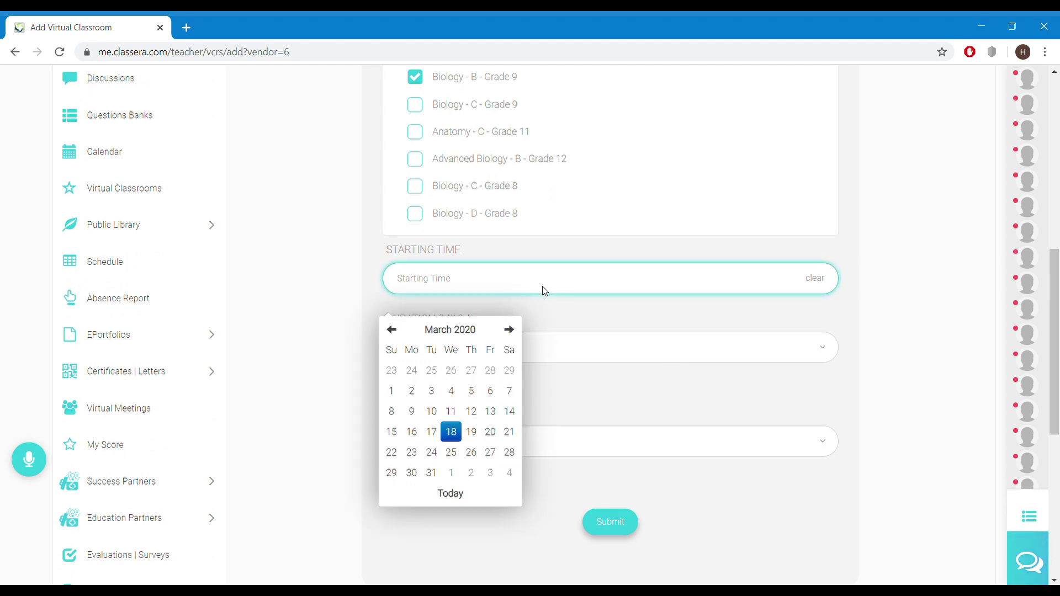
left_click(452, 431)
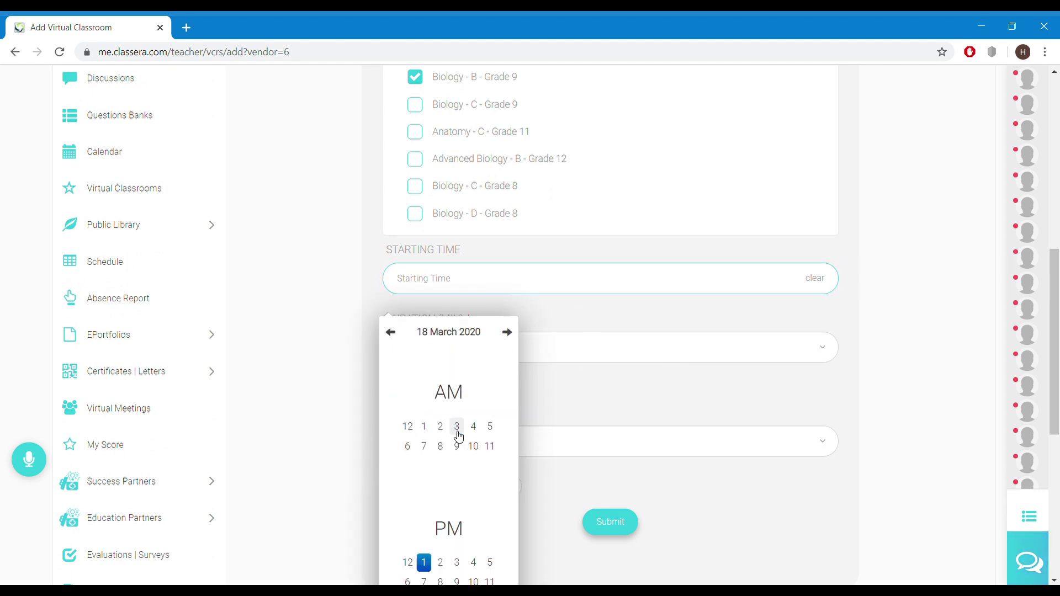
scroll(497, 442, "down", 3)
left_click(490, 424)
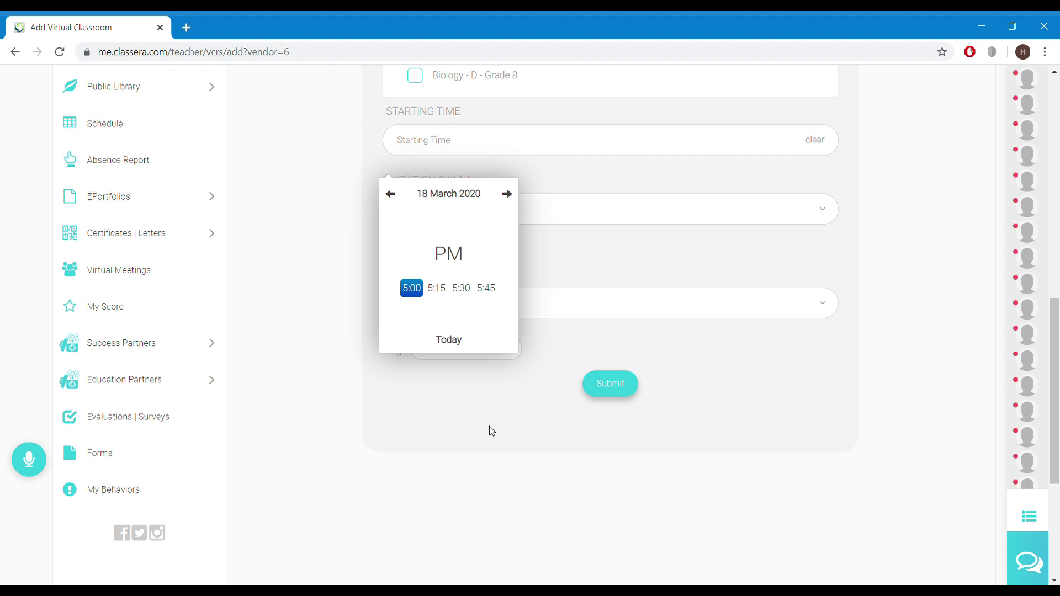
left_click(412, 289)
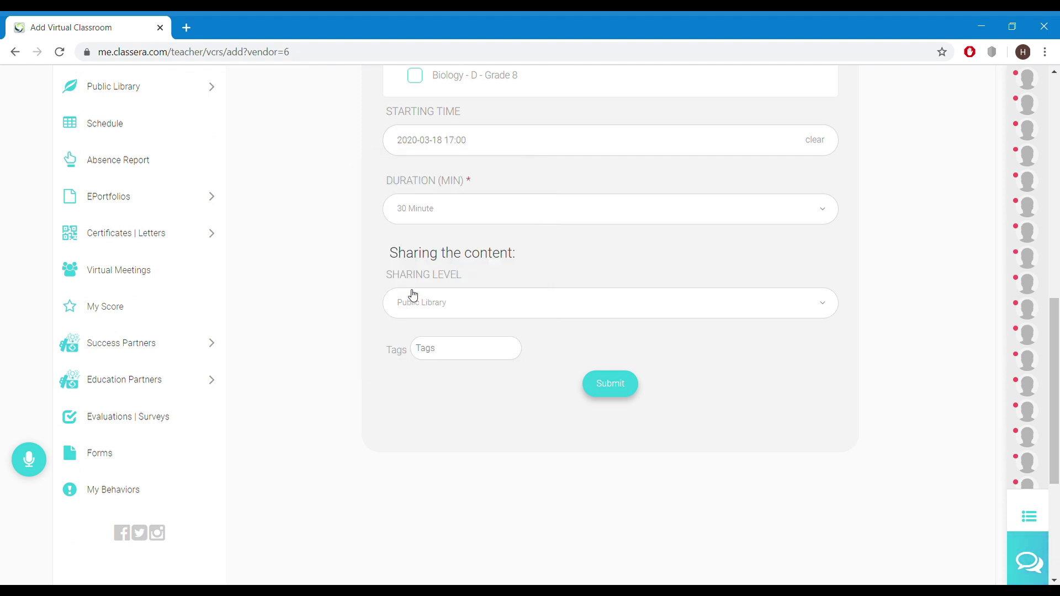
scroll(571, 320, "up", 1)
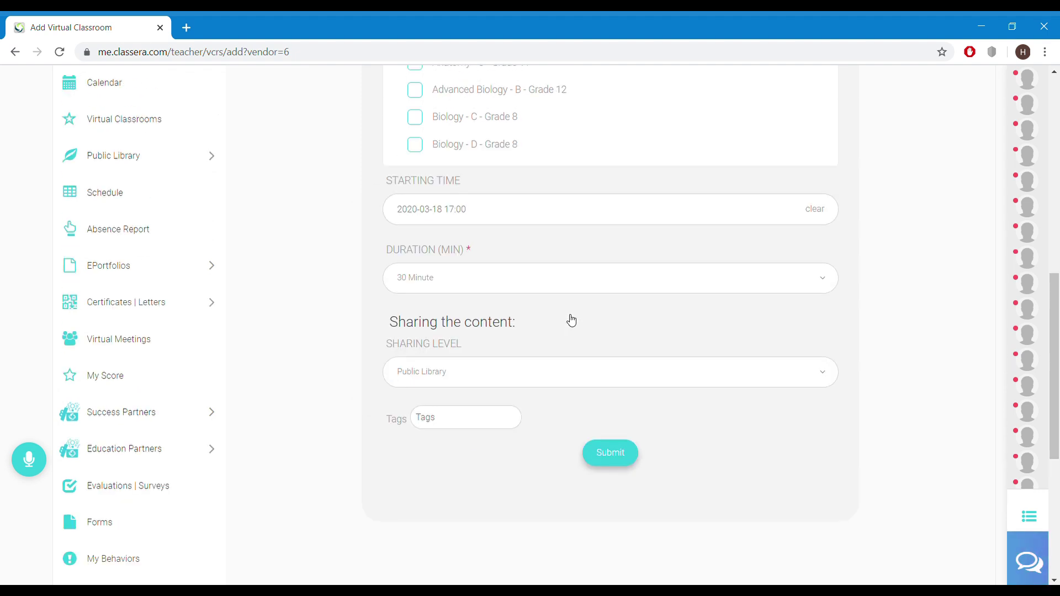
left_click(529, 289)
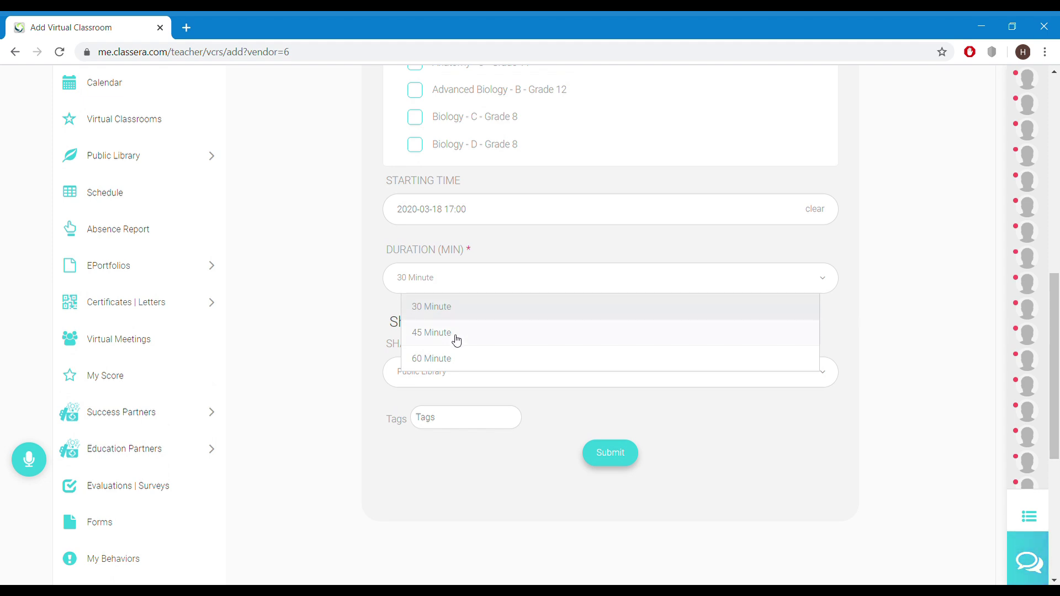
left_click(511, 312)
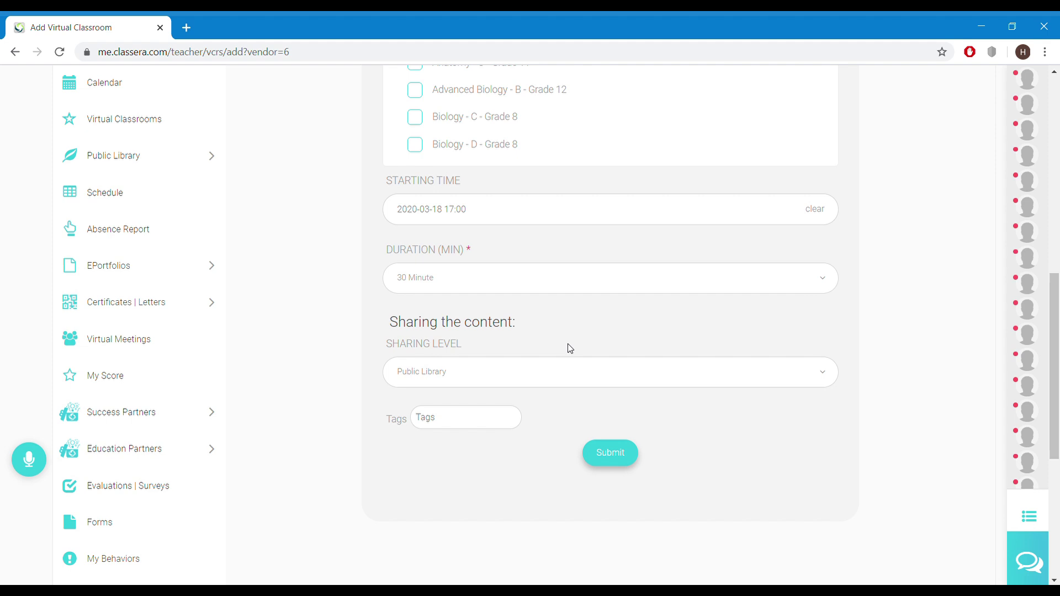
left_click(618, 459)
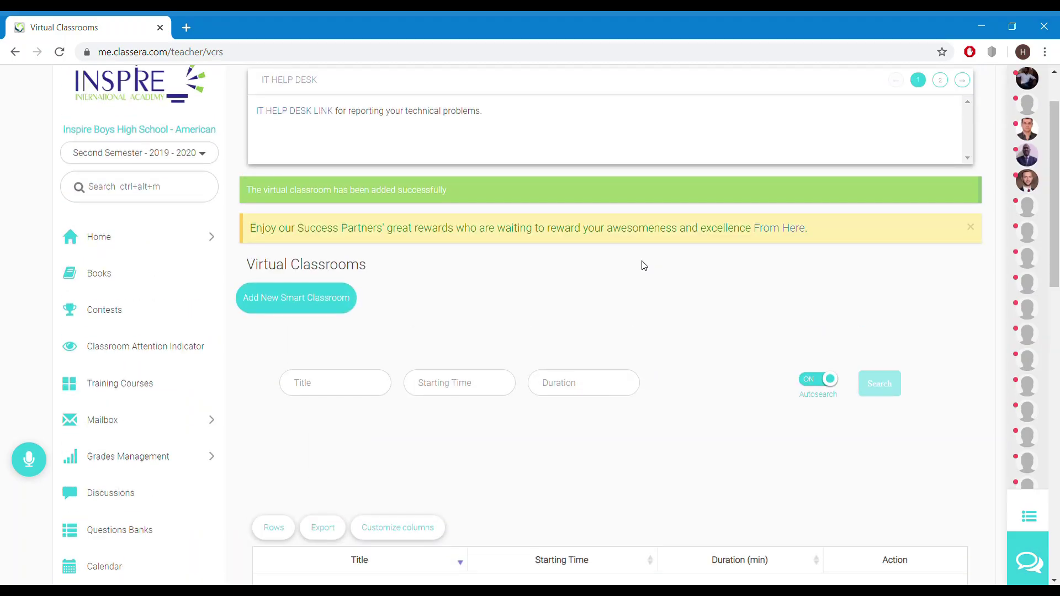
scroll(641, 265, "down", 1)
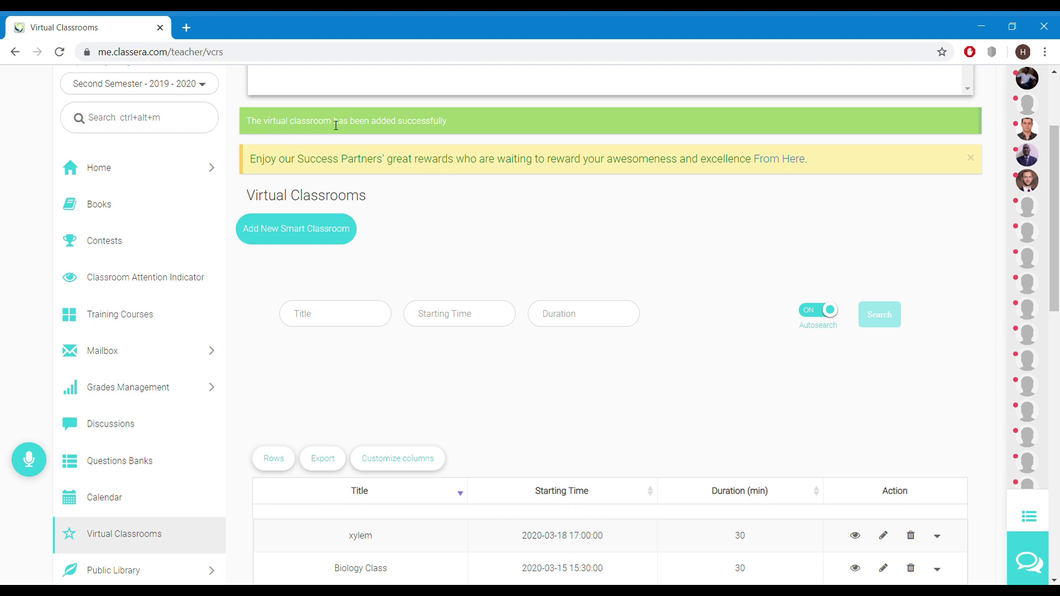
scroll(608, 288, "down", 3)
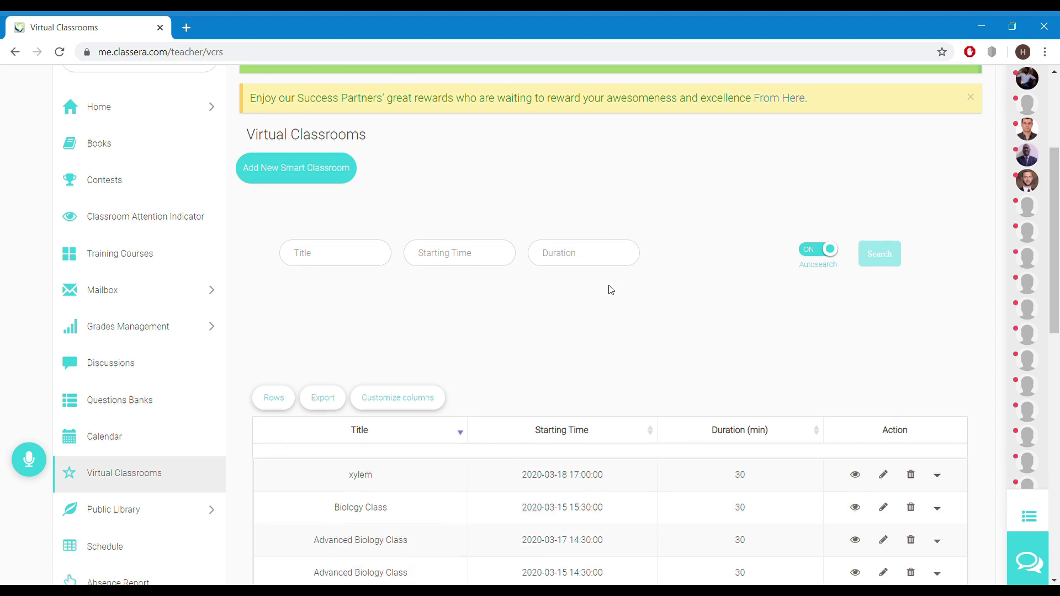
left_click_drag(346, 400, 393, 402)
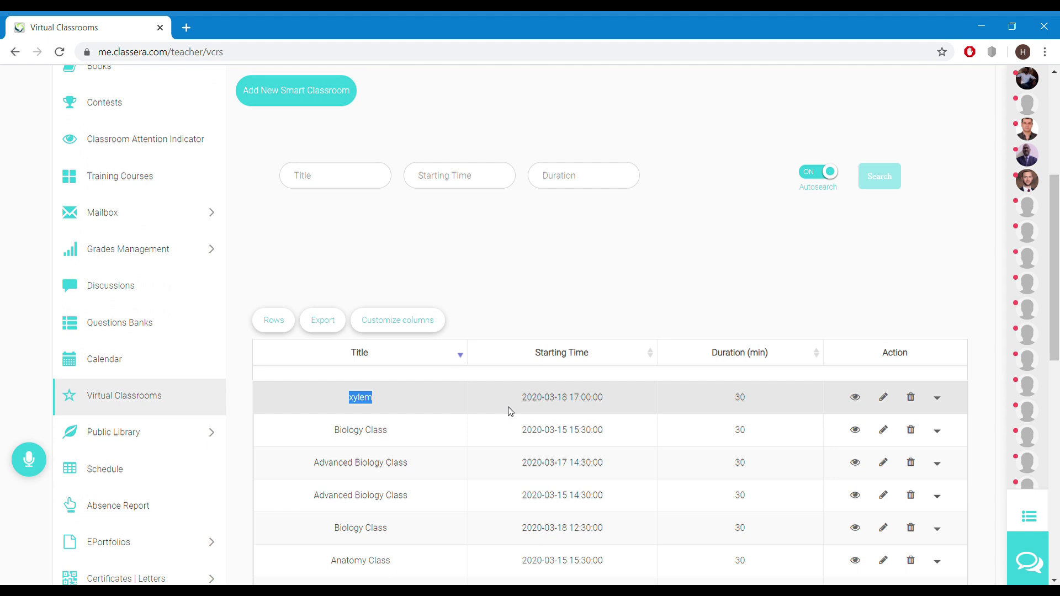
left_click_drag(514, 404, 618, 407)
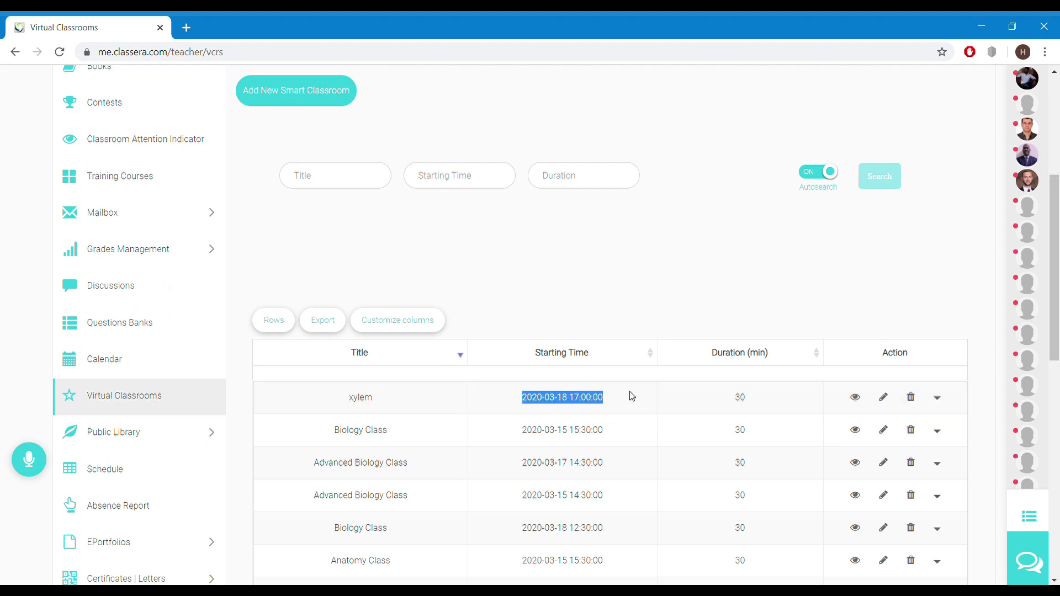
left_click_drag(726, 407, 757, 404)
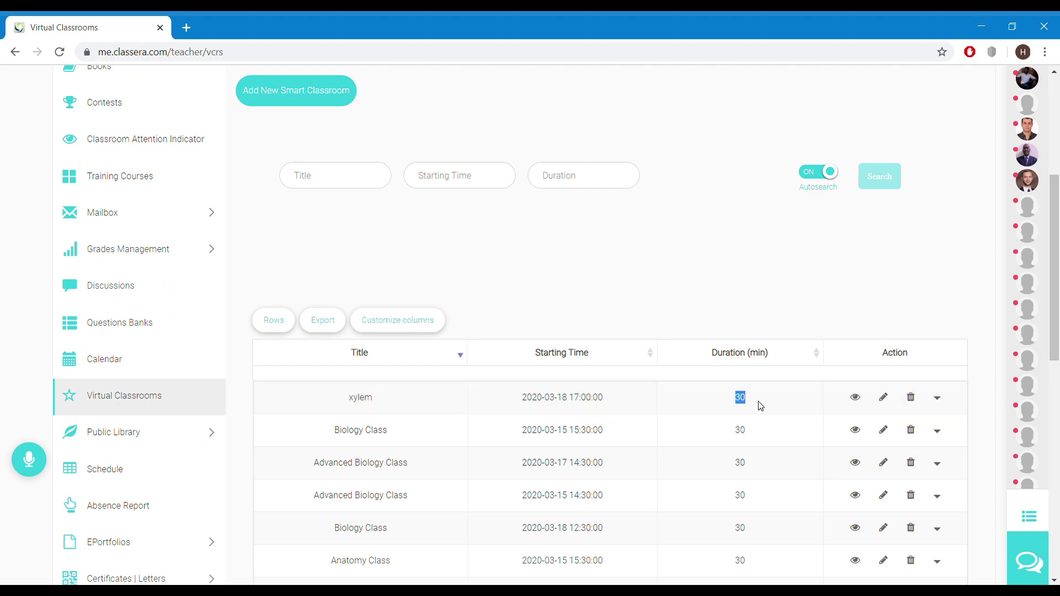
left_click(840, 312)
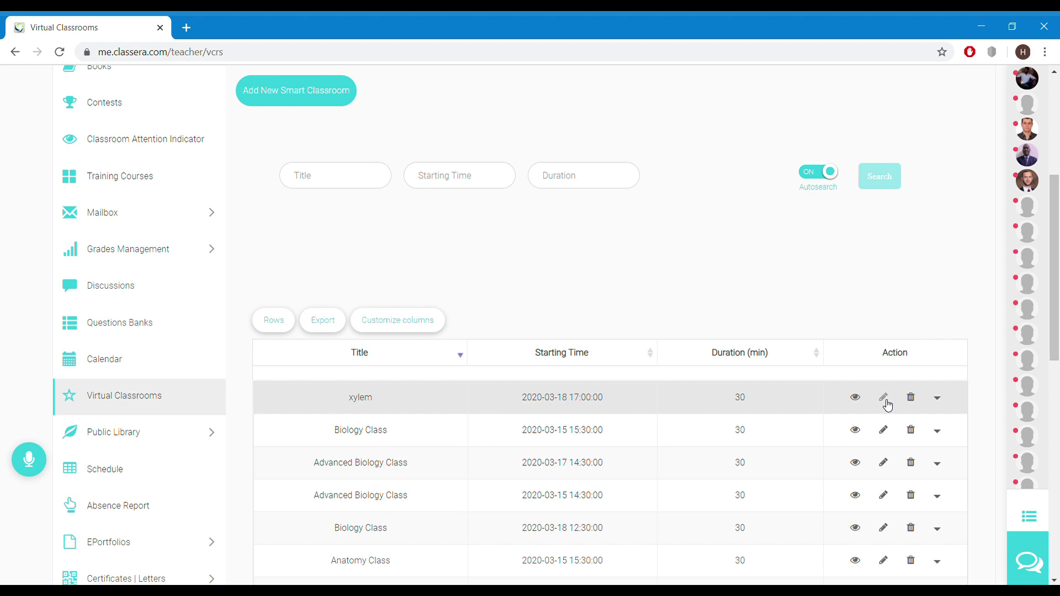
left_click(938, 400)
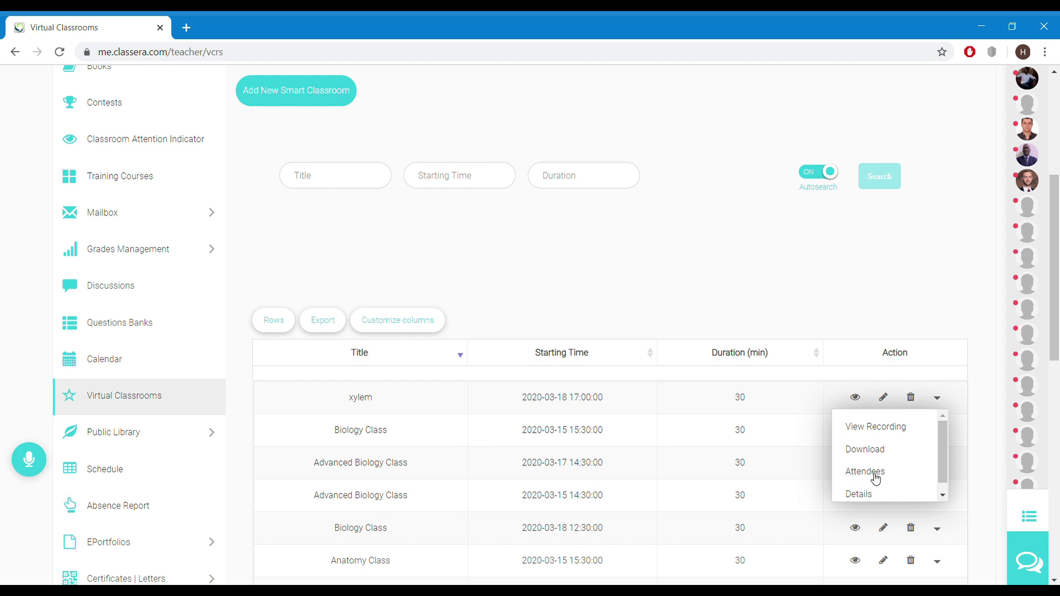
left_click(806, 298)
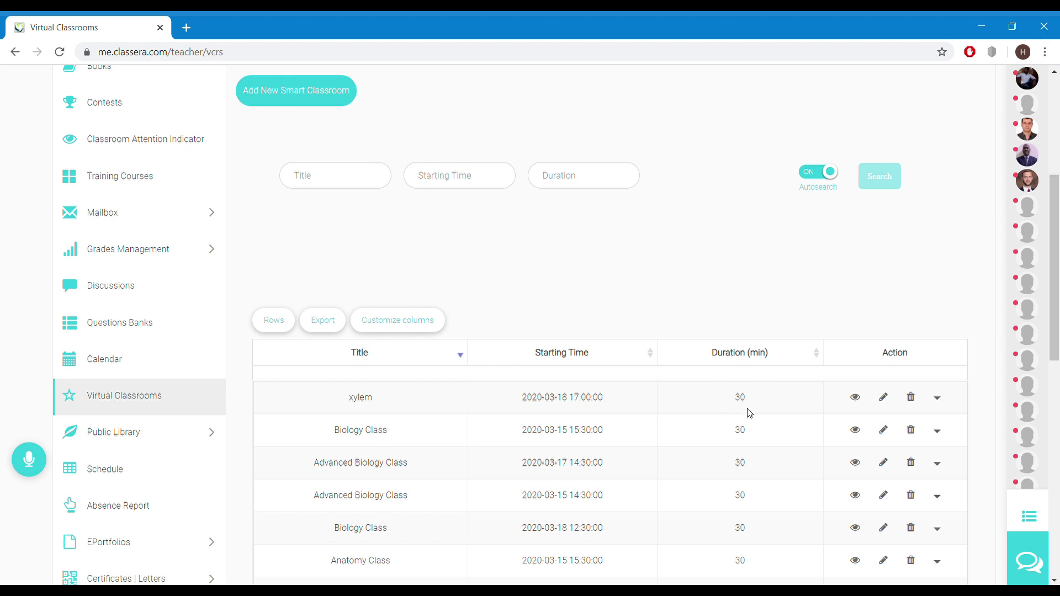
Edit the xylem classroom, changing its duration to 45 minutes, and submit.
left_click(885, 398)
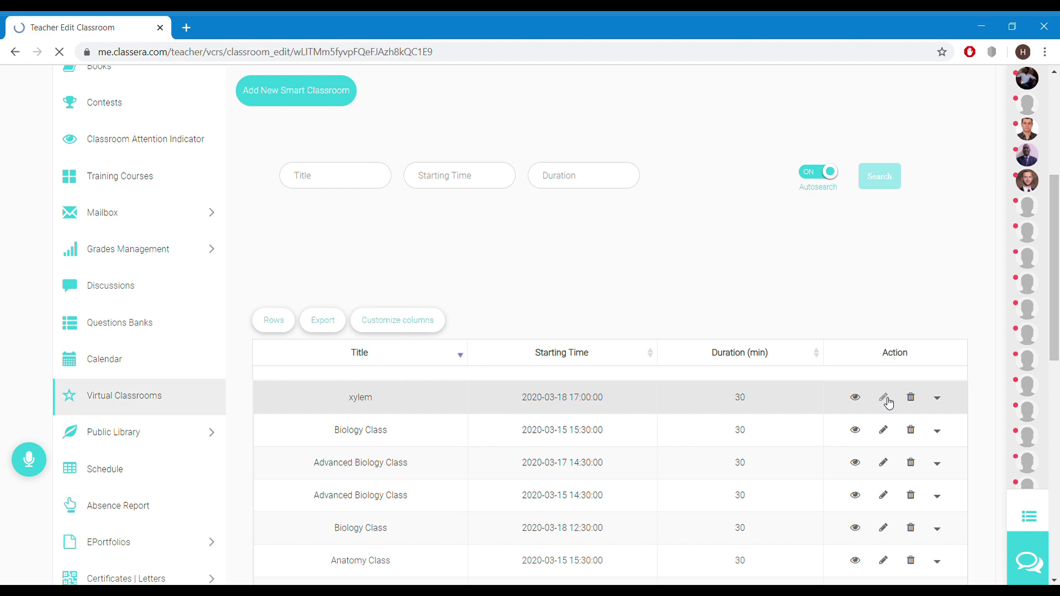
scroll(830, 399, "down", 9)
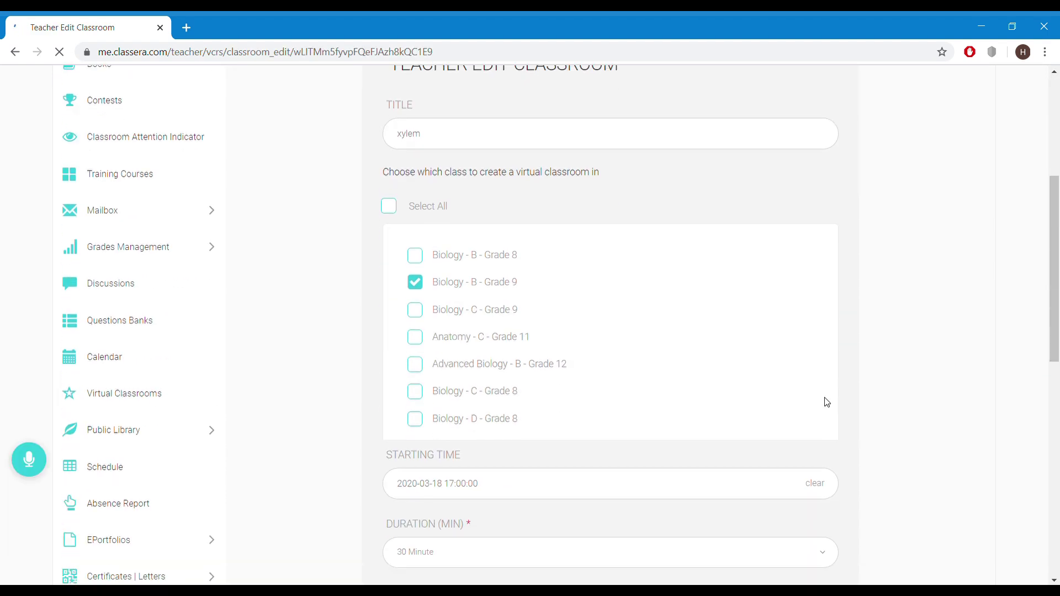
left_click(532, 352)
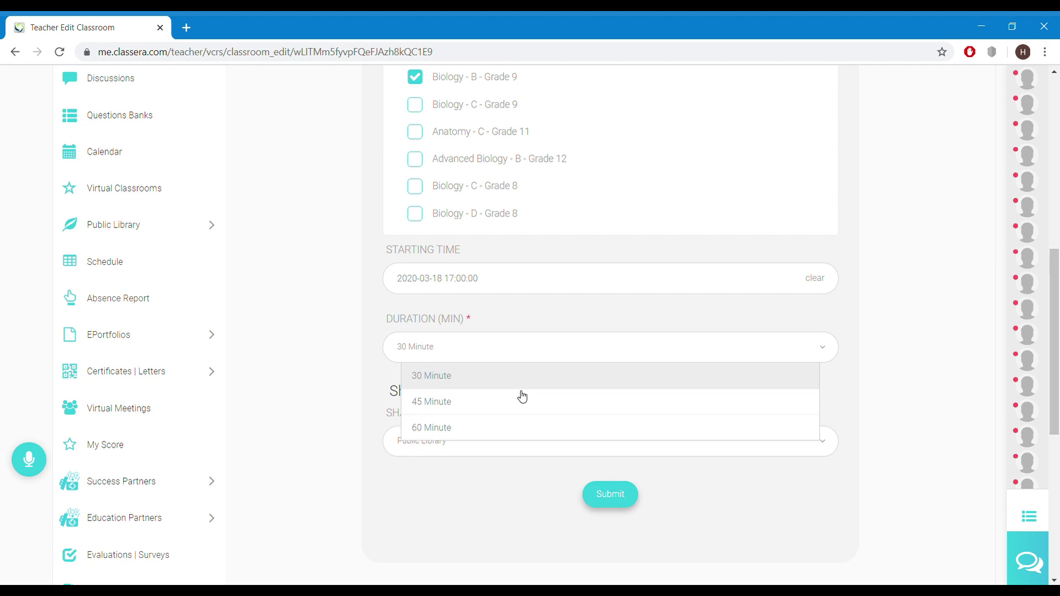
left_click(492, 404)
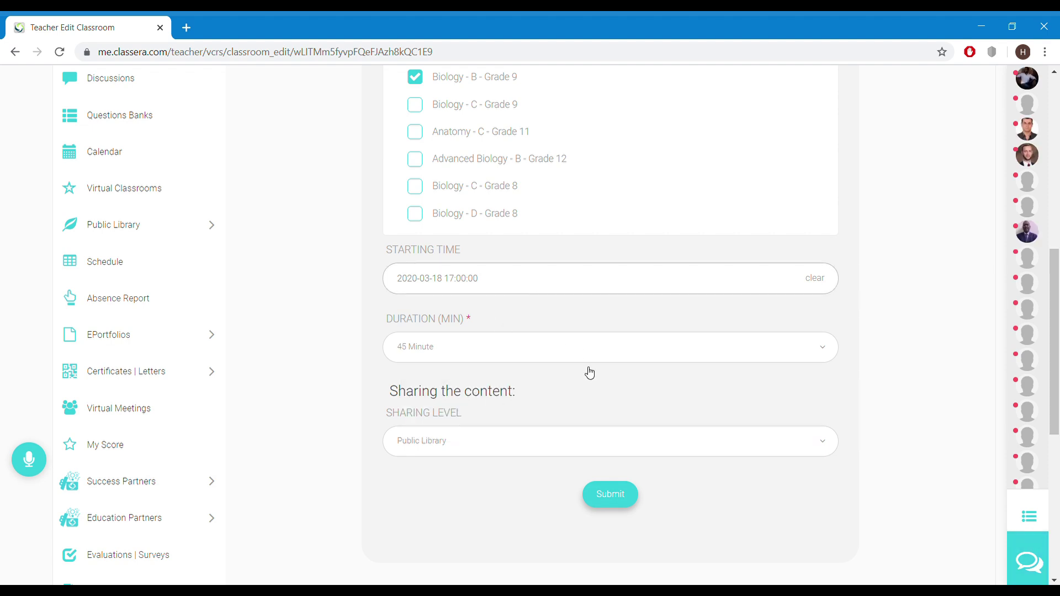
scroll(523, 267, "up", 3)
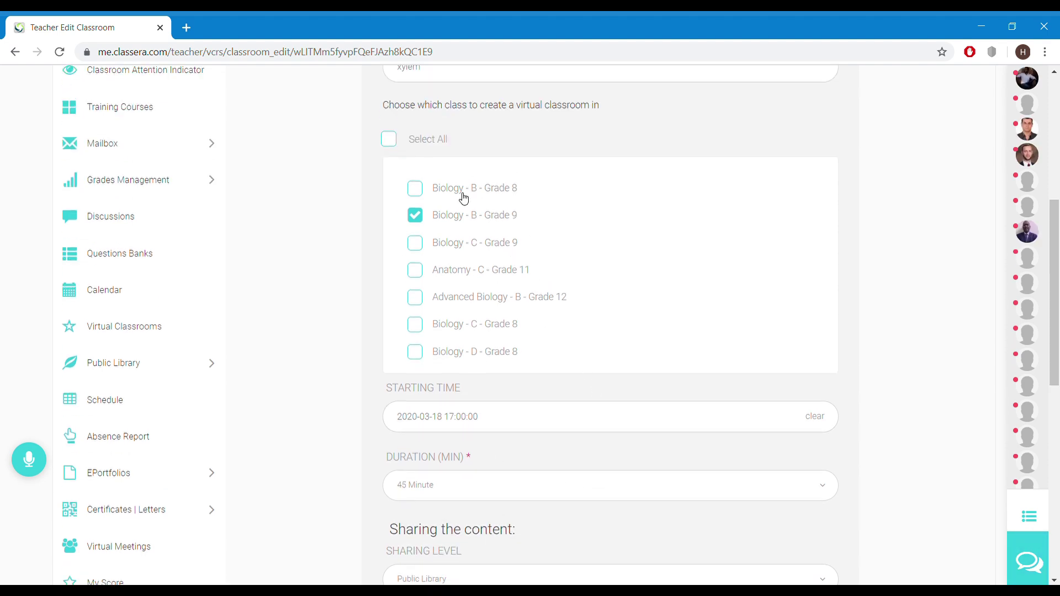
scroll(646, 310, "up", 3)
scroll(650, 312, "down", 7)
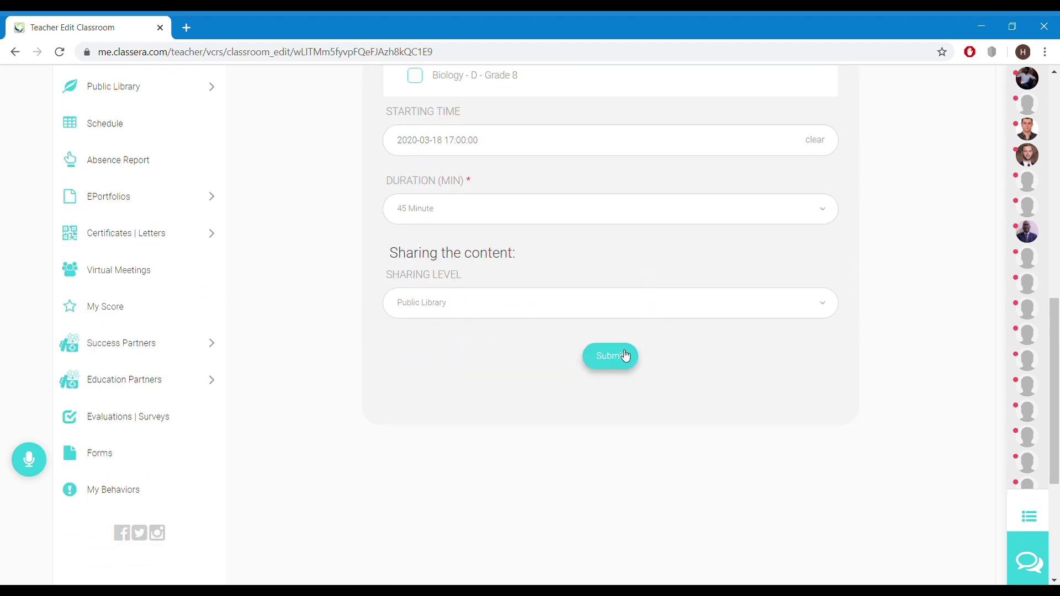
left_click(613, 362)
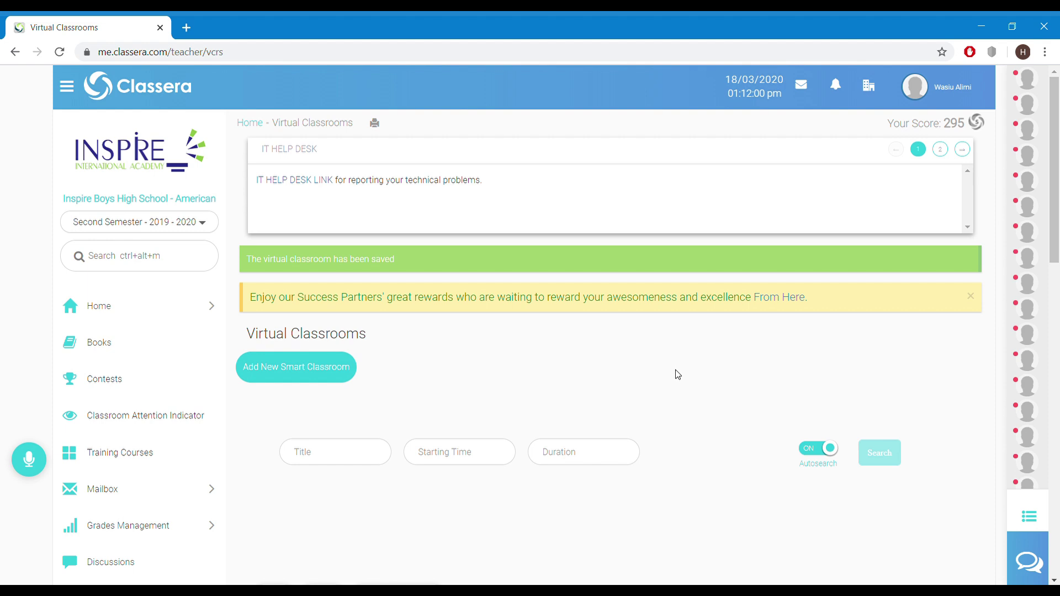
Scroll the Virtual Classrooms table down to the xylem classroom's start action.
scroll(678, 375, "down", 5)
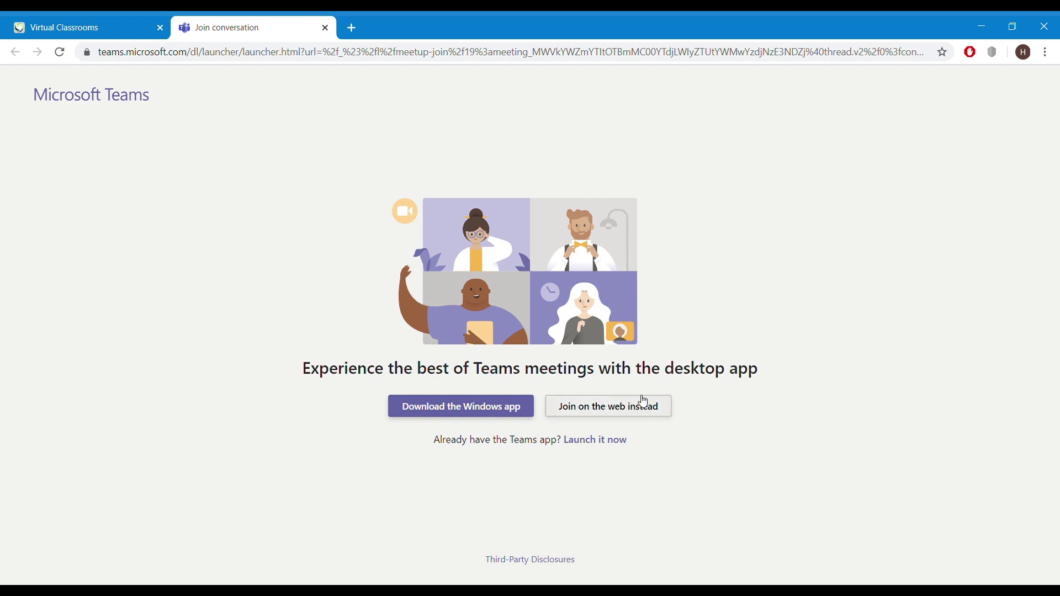
Retry joining Teams on the web; when the third-party cookie error persists, open Chrome's Privacy and security settings.
left_click(667, 417)
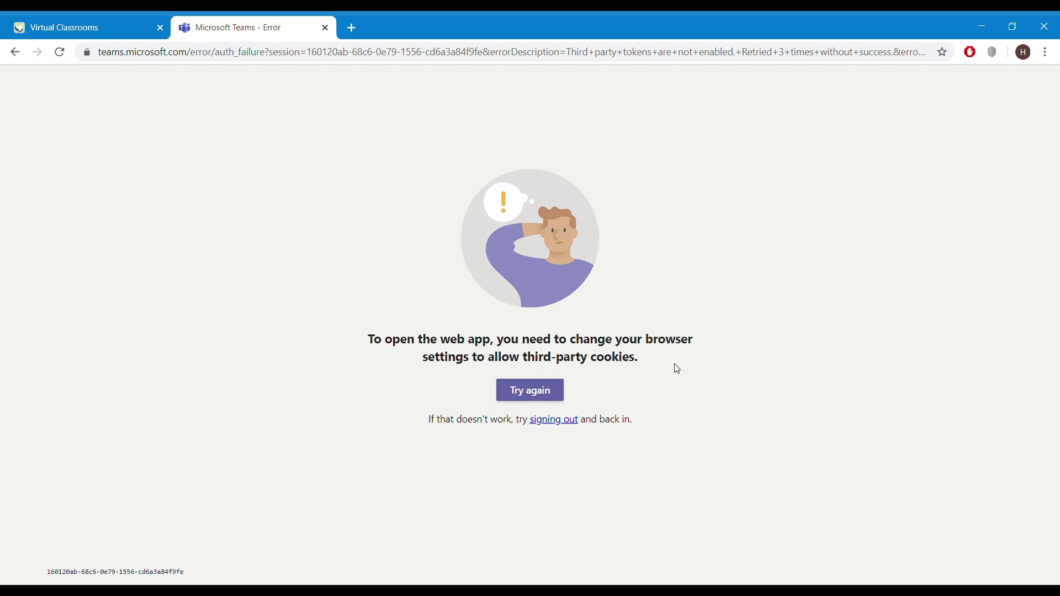
left_click(540, 396)
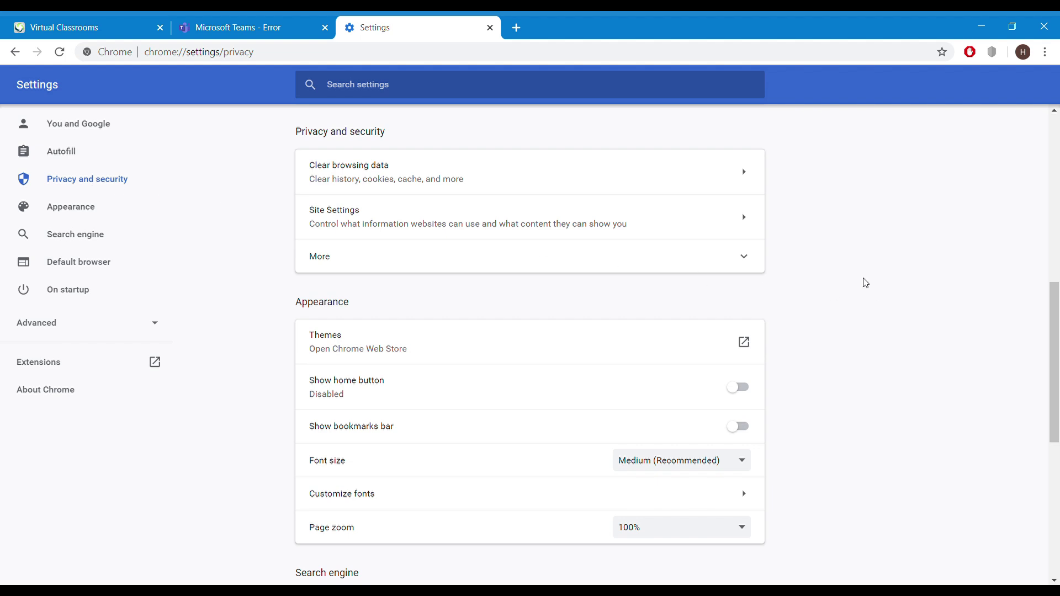
Switch off Block third-party cookies under Site Settings > Cookies and site data, then close Settings.
left_click(660, 224)
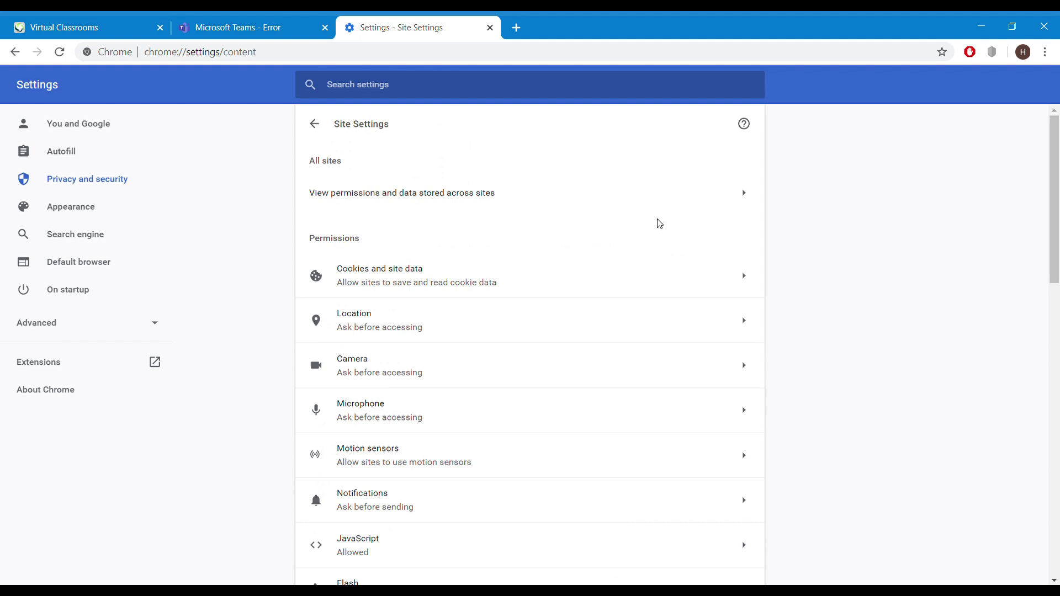
left_click(586, 287)
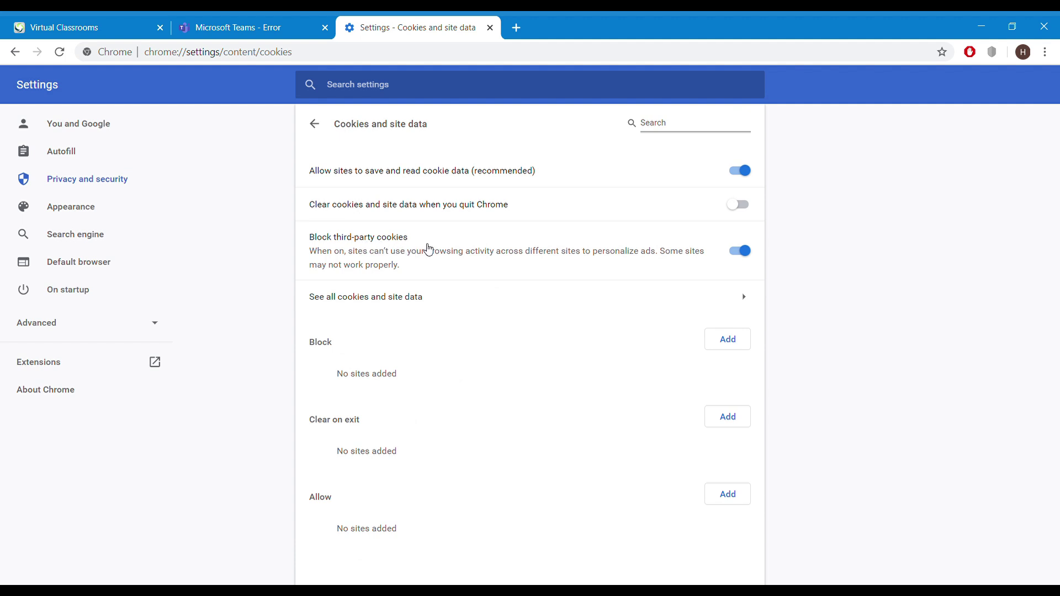
left_click(744, 257)
left_click(490, 28)
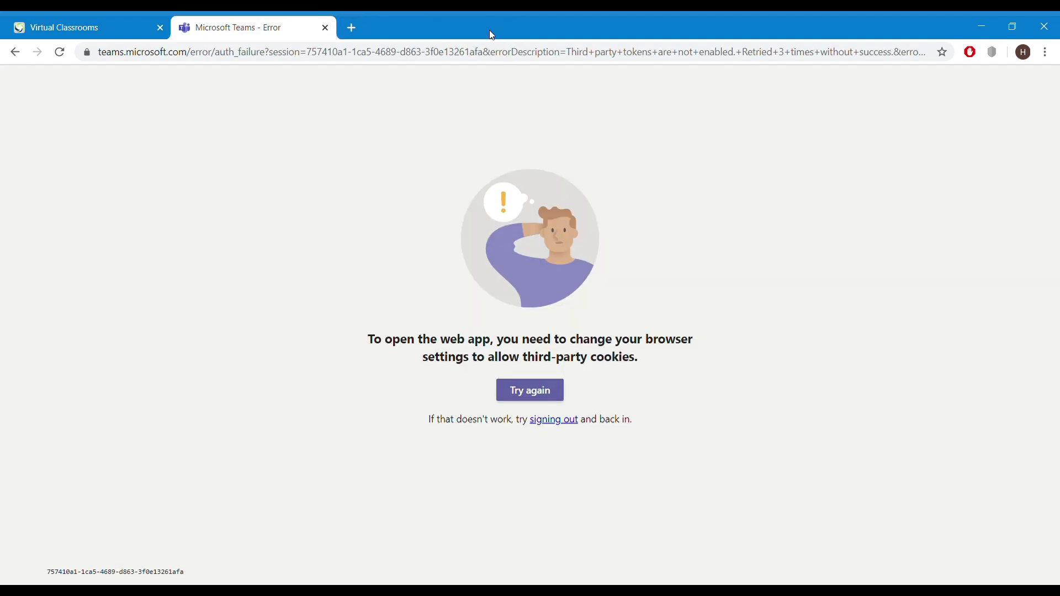
Retry the meeting, join on the web as a guest under the entered name, and wait in the lobby.
left_click(561, 395)
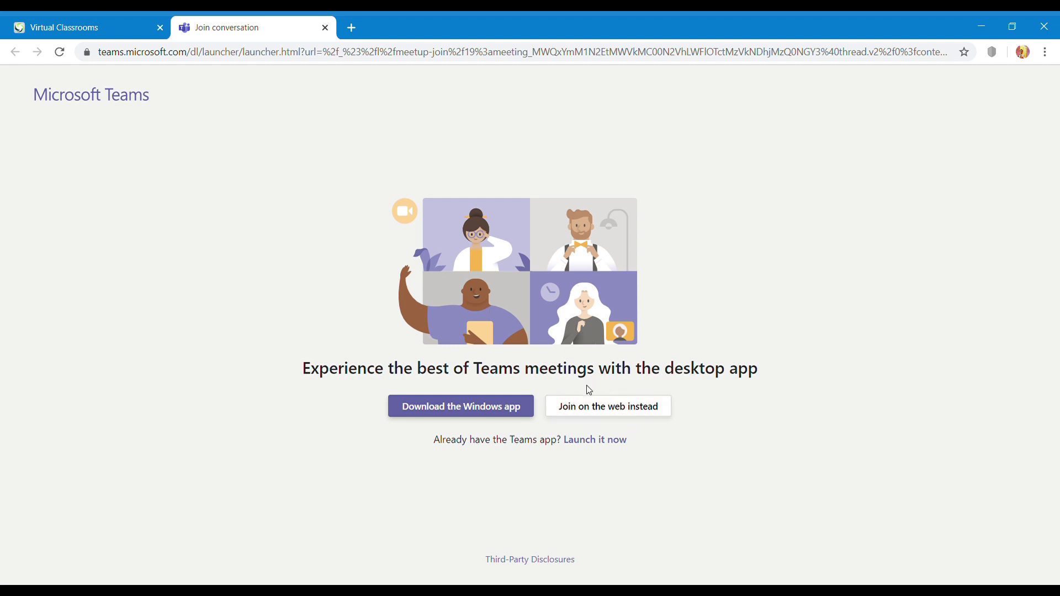
left_click(585, 415)
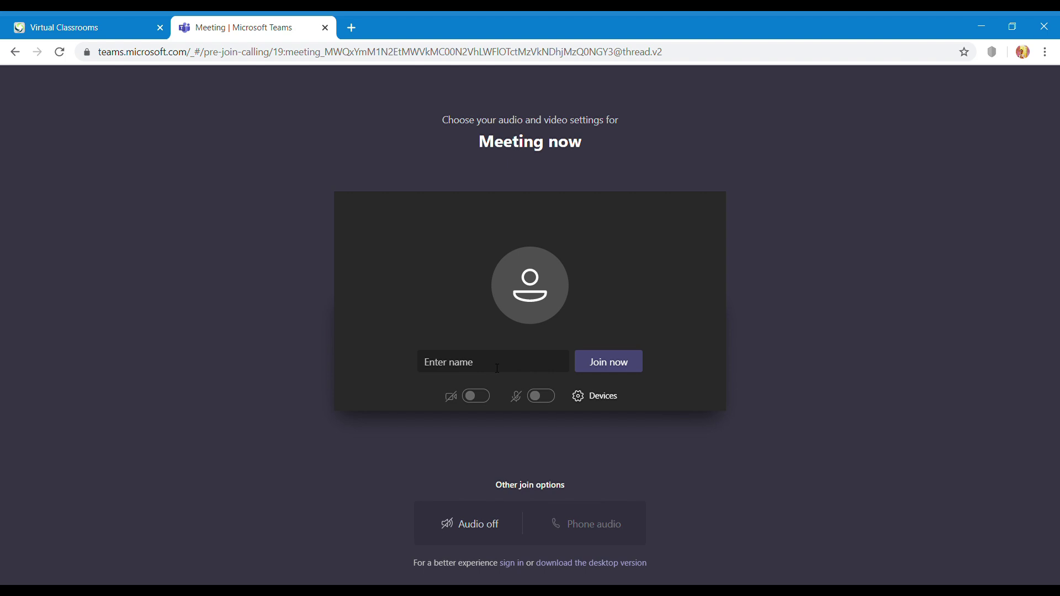
type("Haider")
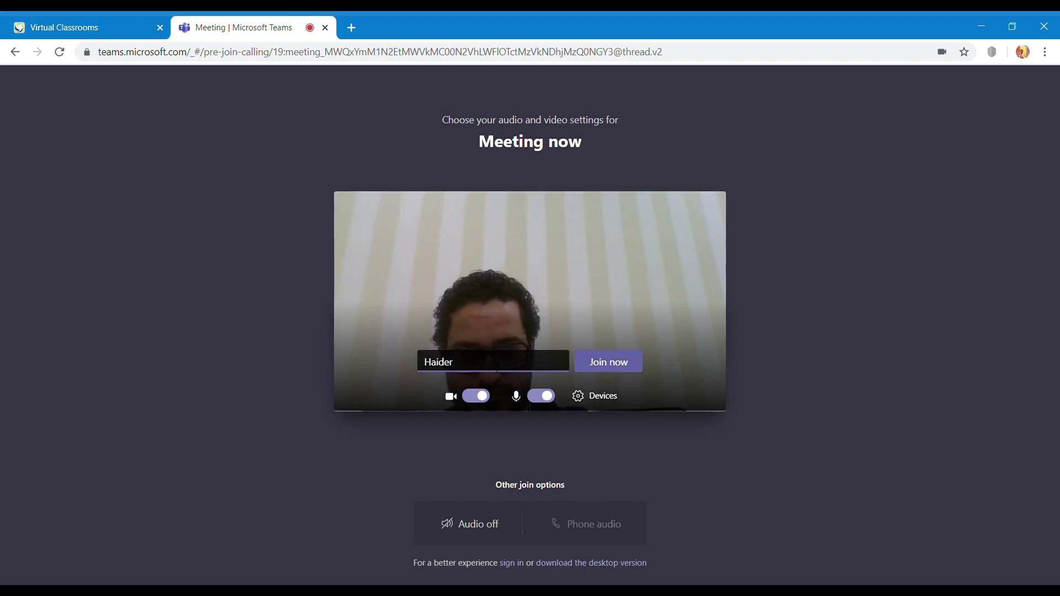
left_click(622, 365)
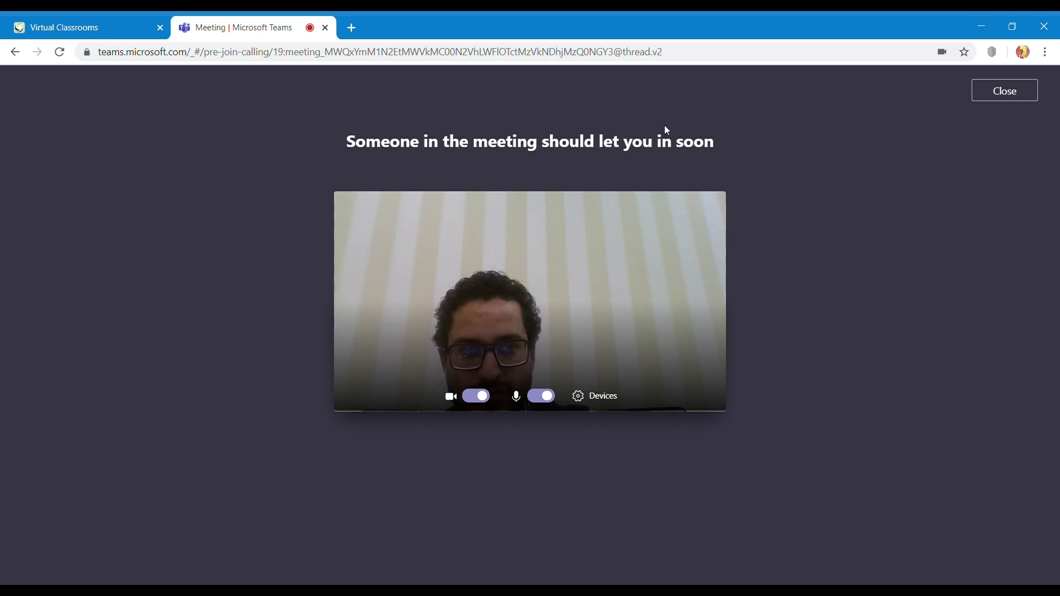
Leave the guest lobby, sign in, and enter the xylem meeting through the Teams web app.
left_click(1007, 95)
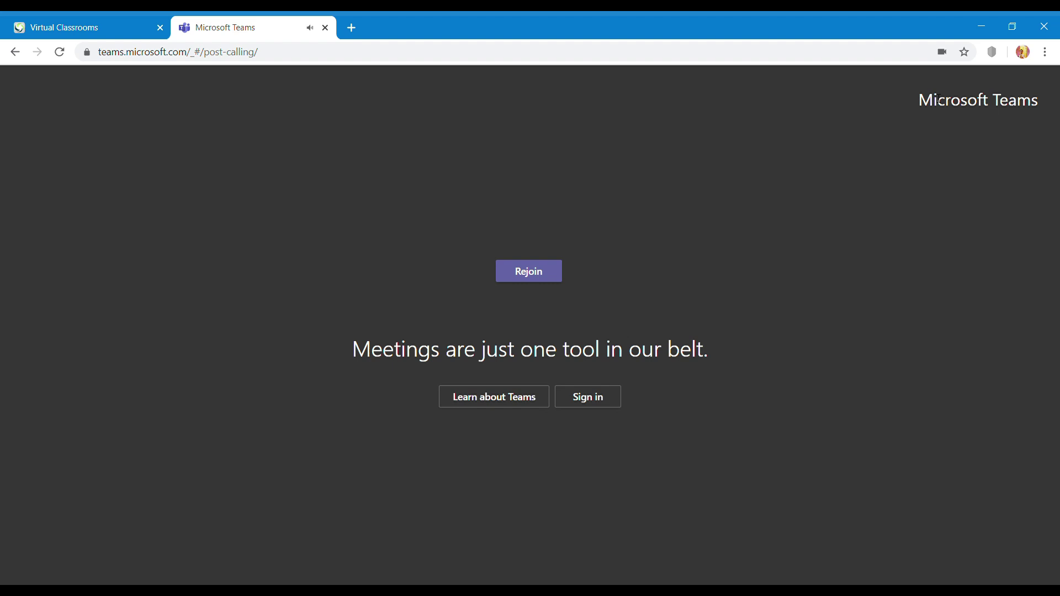
left_click(612, 404)
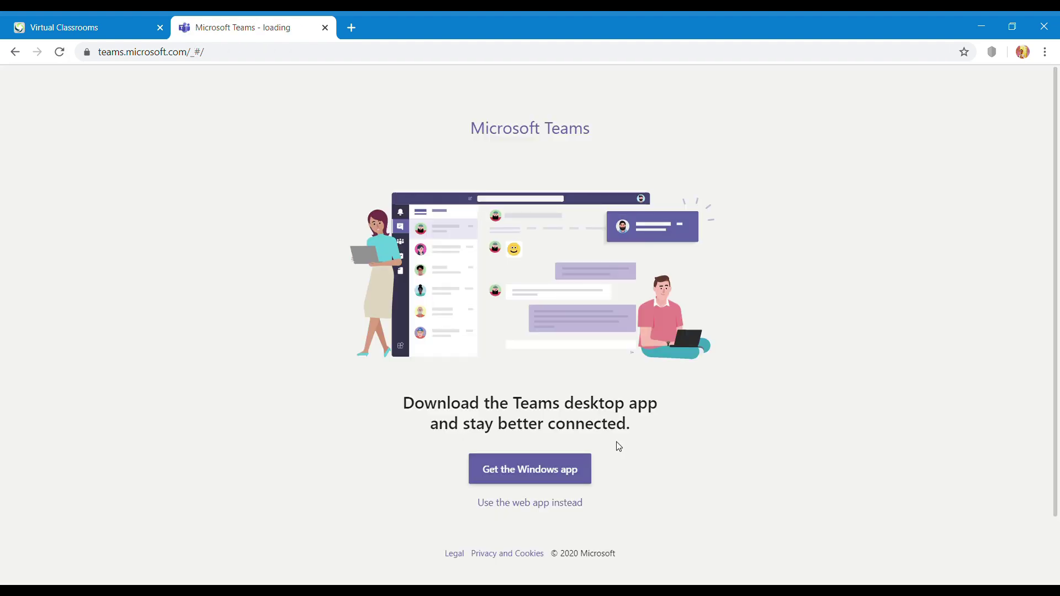
left_click(552, 507)
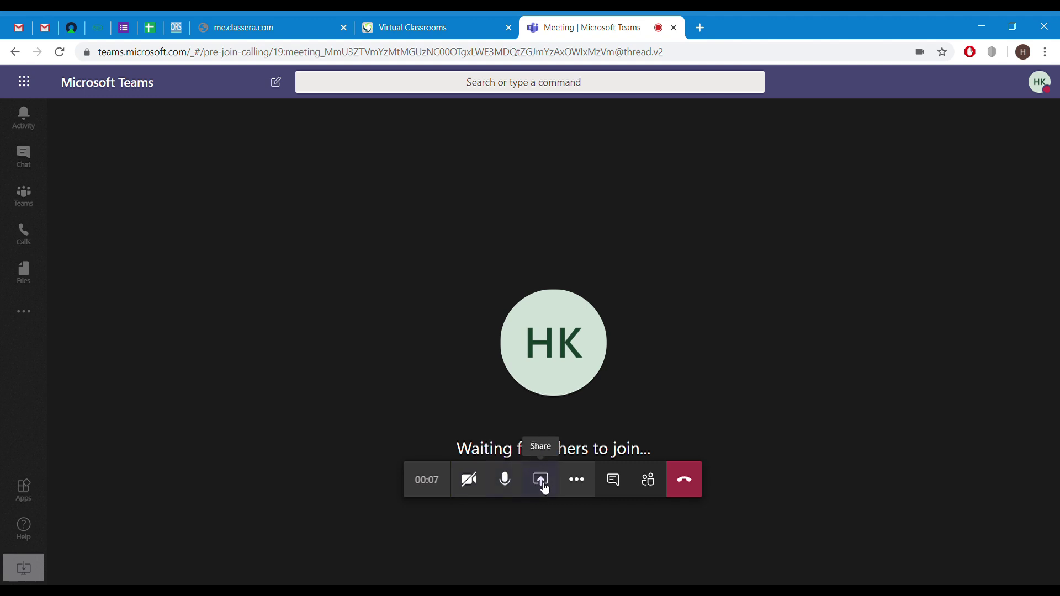
Start recording the xylem call and post 'hello students' in the meeting chat, checking People.
left_click(587, 491)
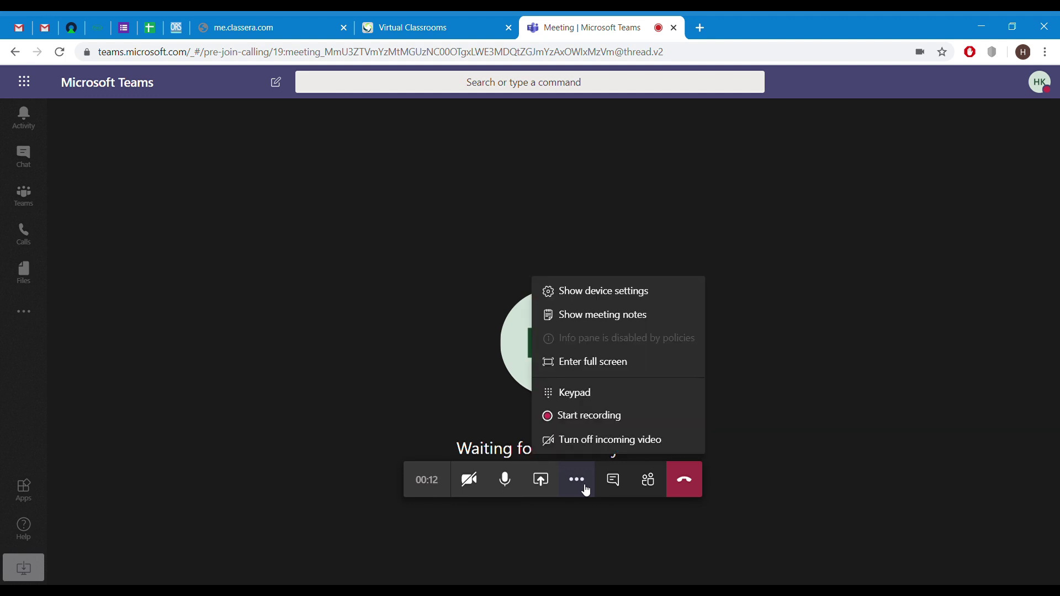
left_click(621, 418)
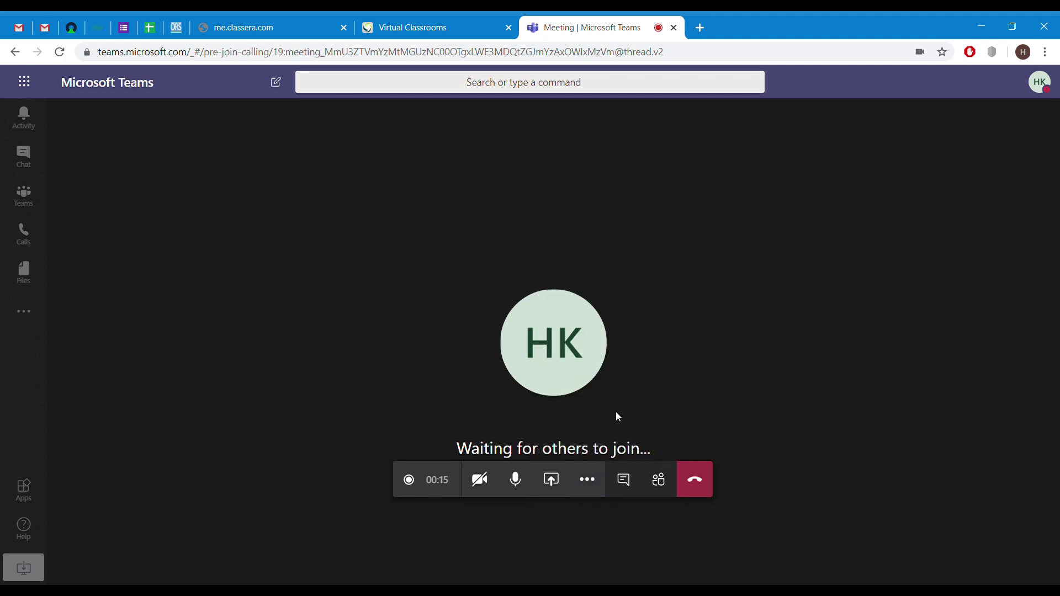
left_click(631, 483)
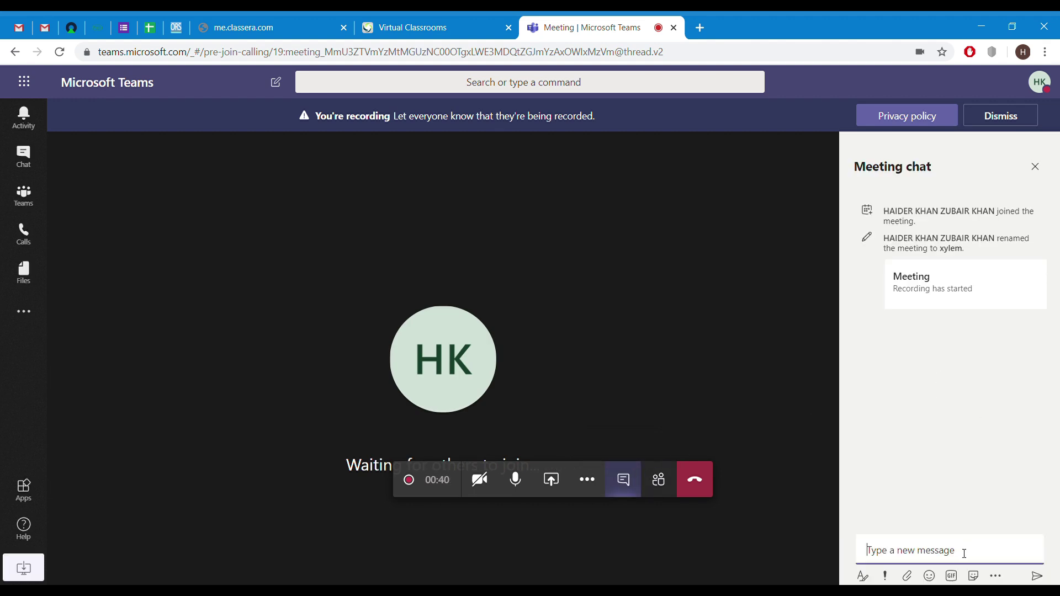
type("hello students")
key("Return")
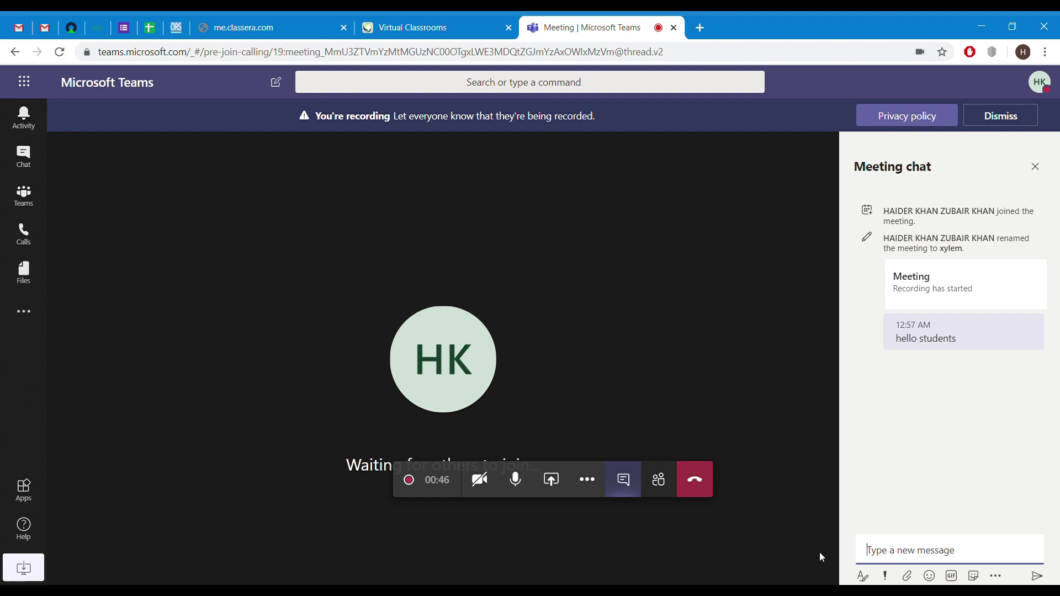
left_click(659, 489)
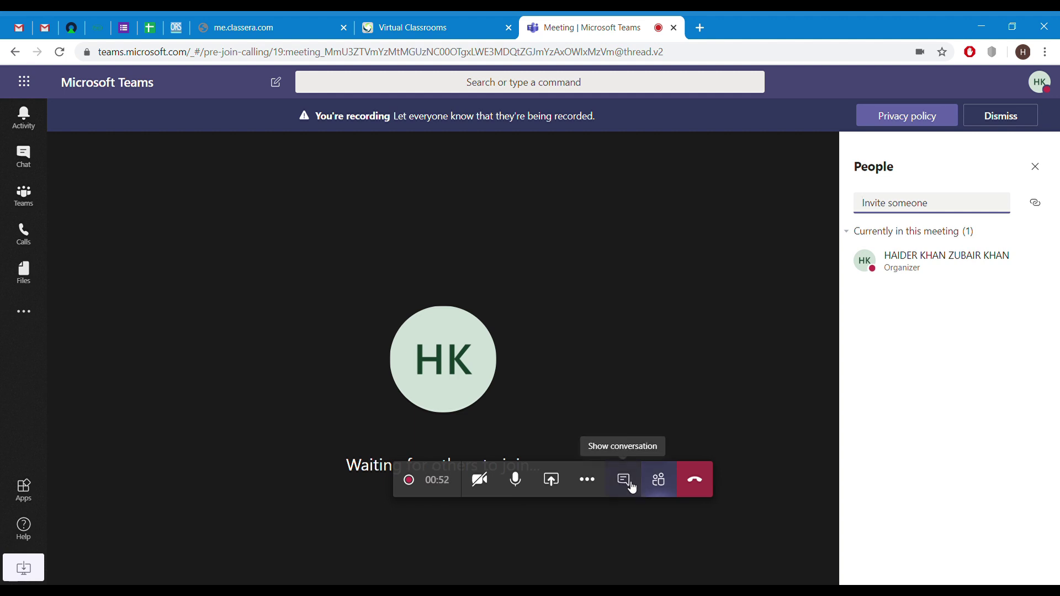
left_click(632, 488)
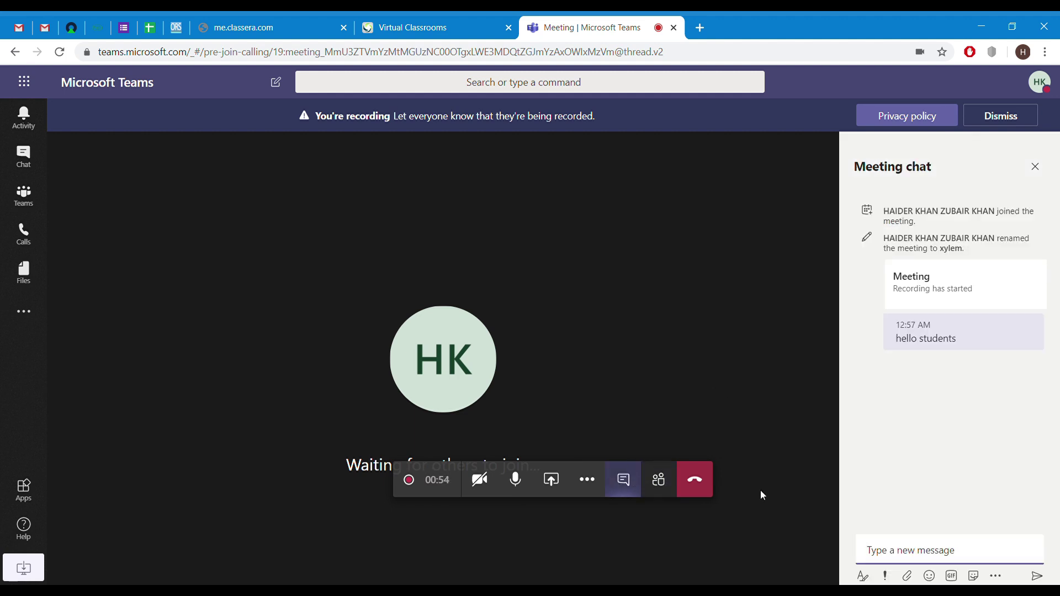
Hang up the xylem call, dismiss the call rating, and open Stream from the apps rail.
left_click(700, 490)
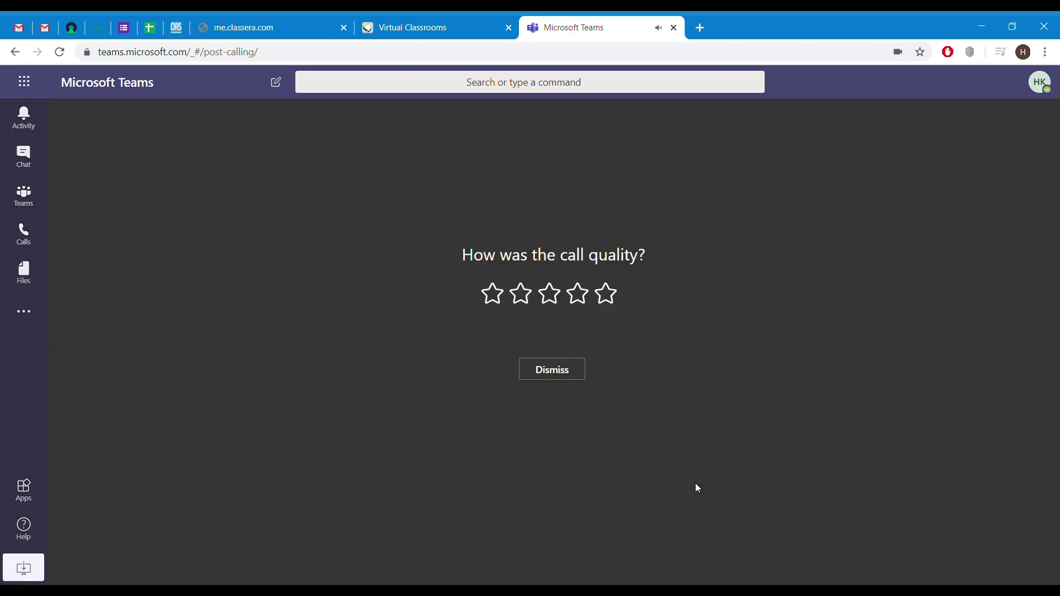
left_click(556, 373)
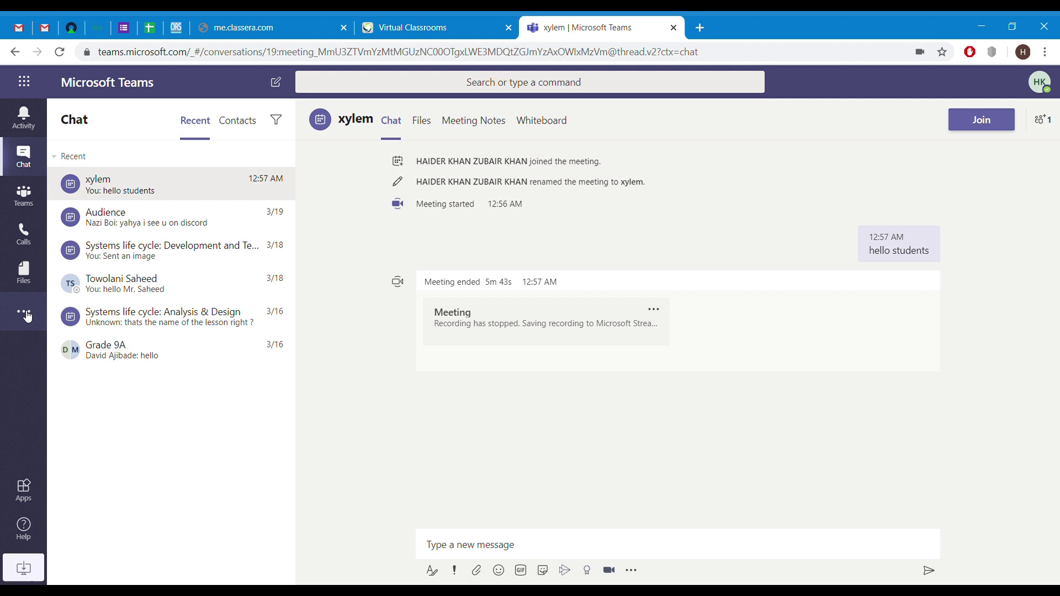
left_click(27, 314)
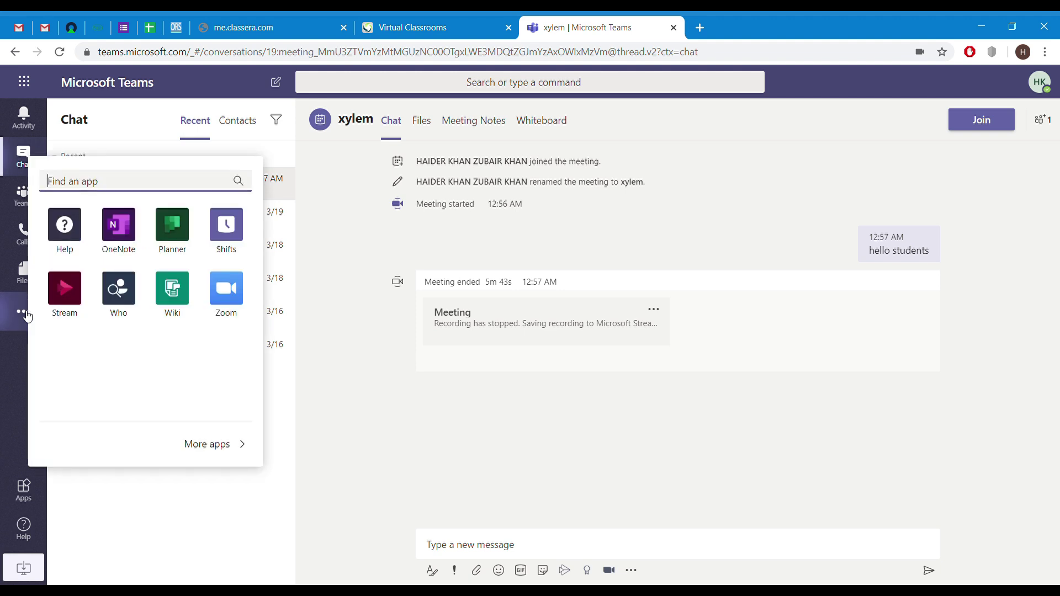
left_click(67, 315)
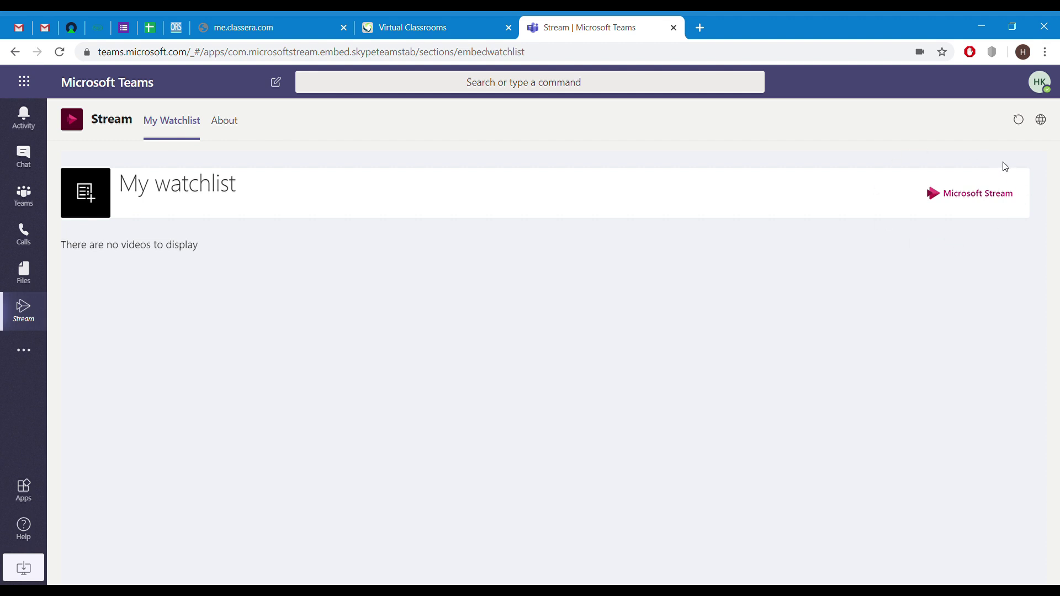
Open Stream in its own tab, list My videos, and open the 00:43 xylem recording's options.
left_click(1001, 201)
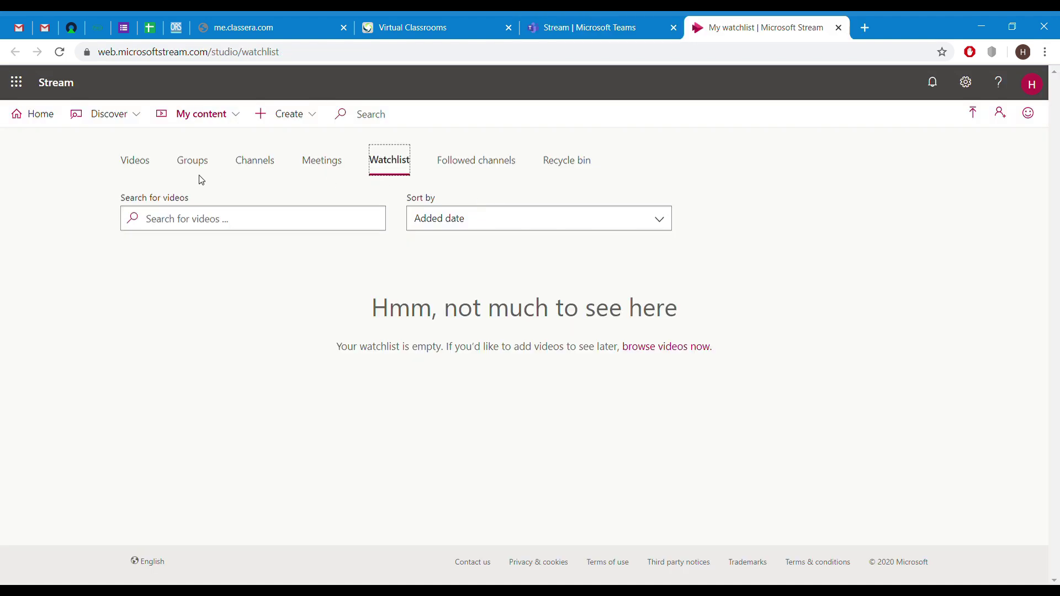
left_click(136, 161)
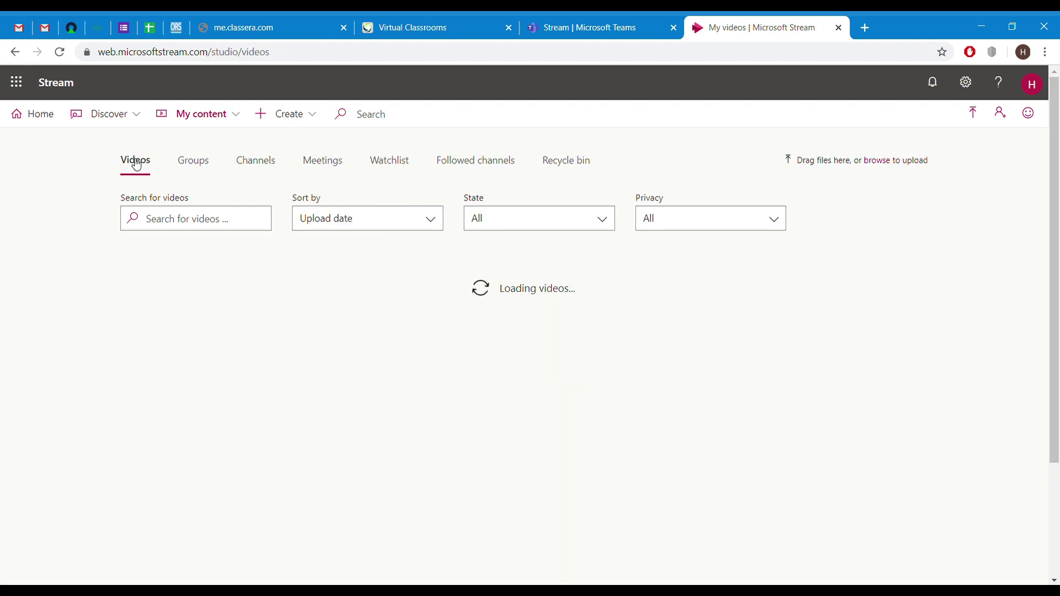
left_click(910, 287)
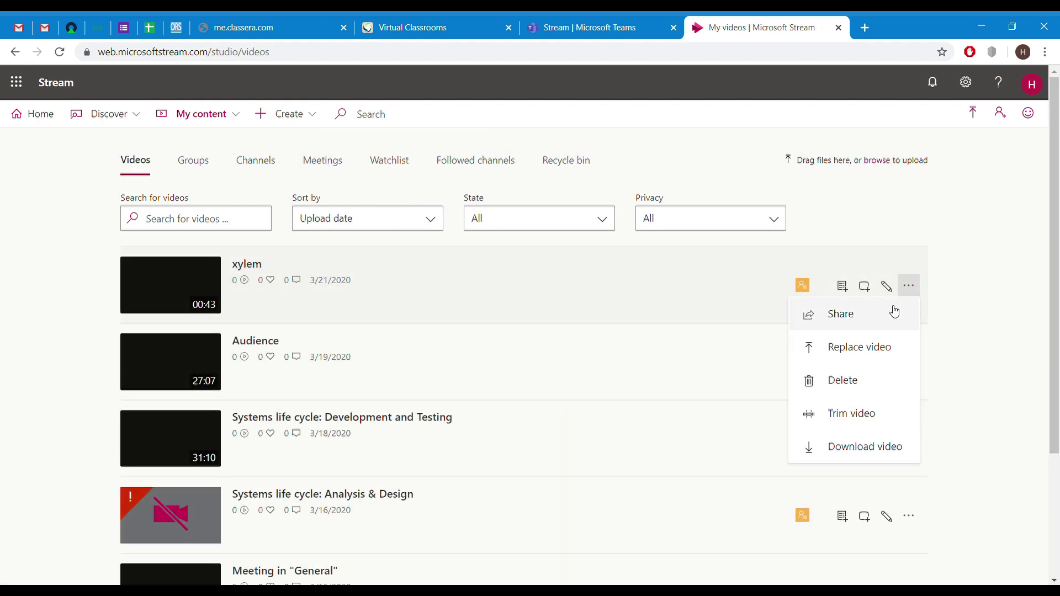